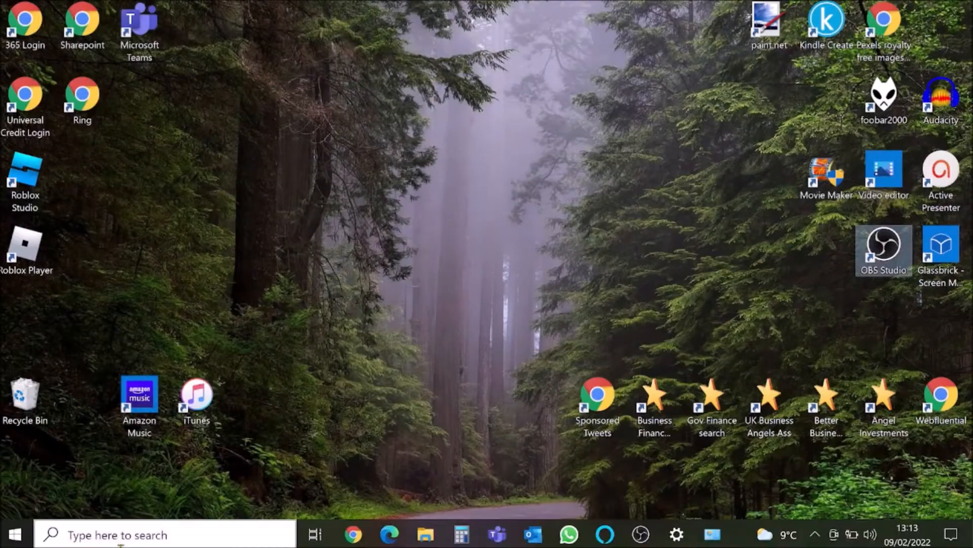
- Search Windows for "video" and open the Video Editor app
left_click(108, 537)
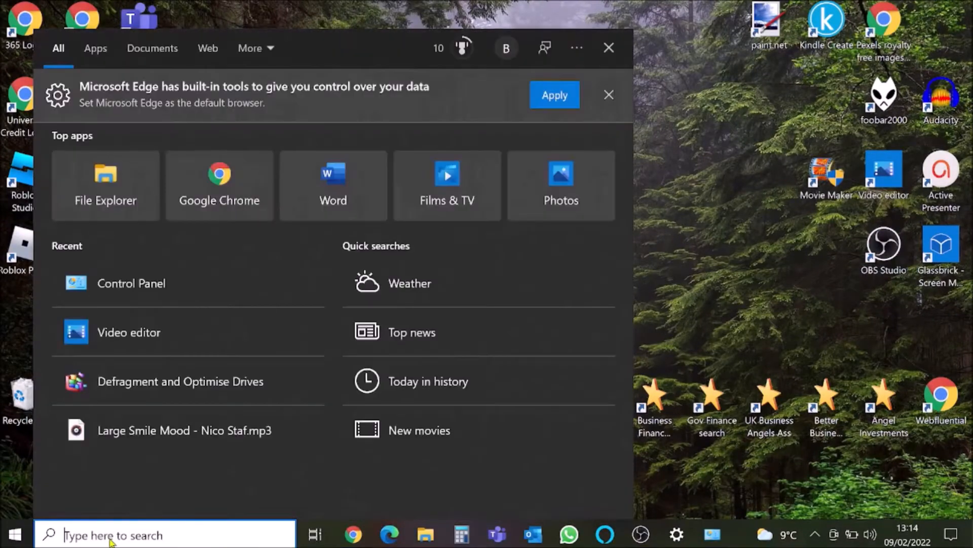
type("video")
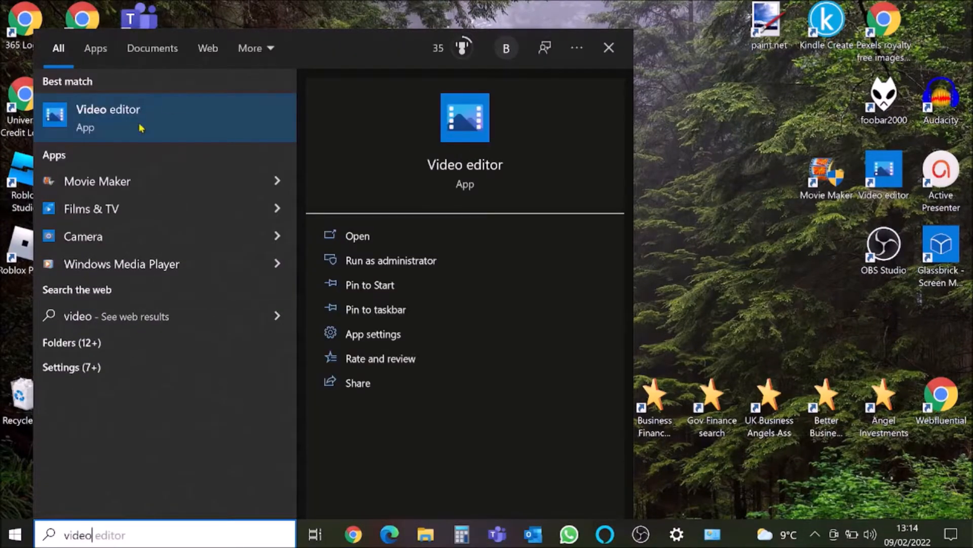
left_click(136, 109)
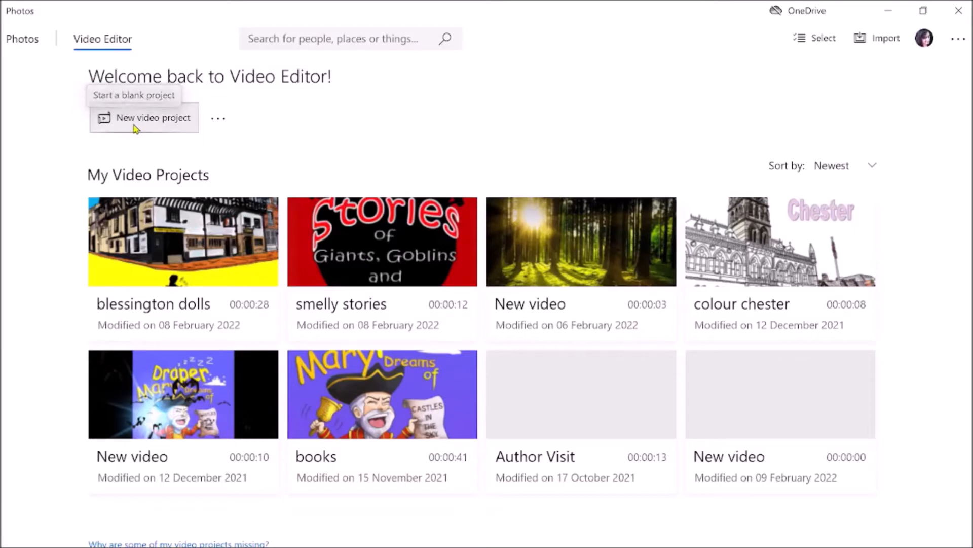
- Create a new video project named "The Blessington Dolls"
left_click(136, 126)
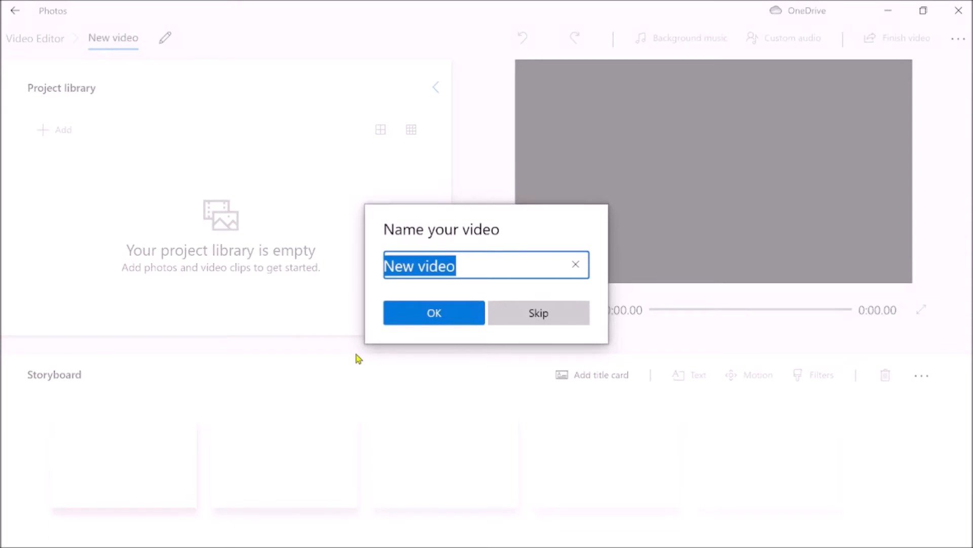
type("The Bl")
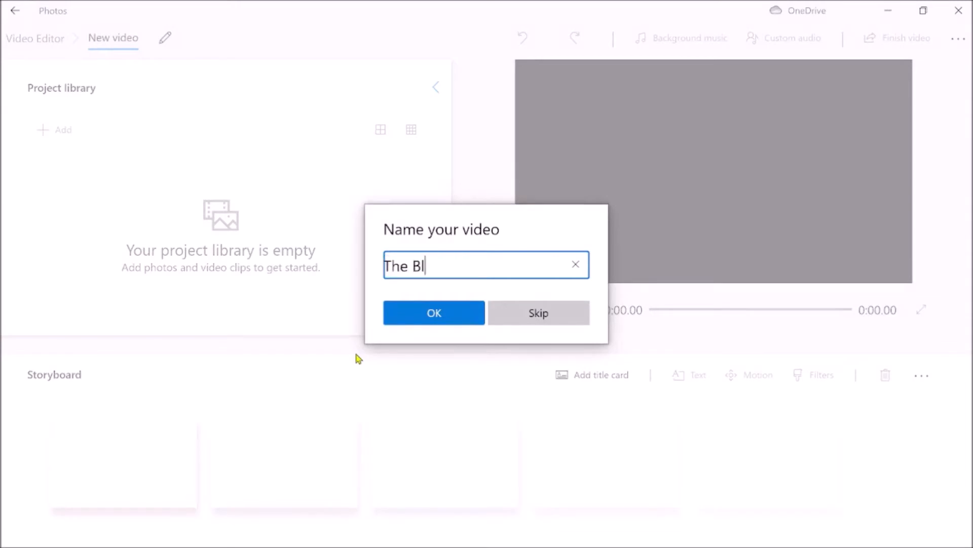
type("essington Dolls")
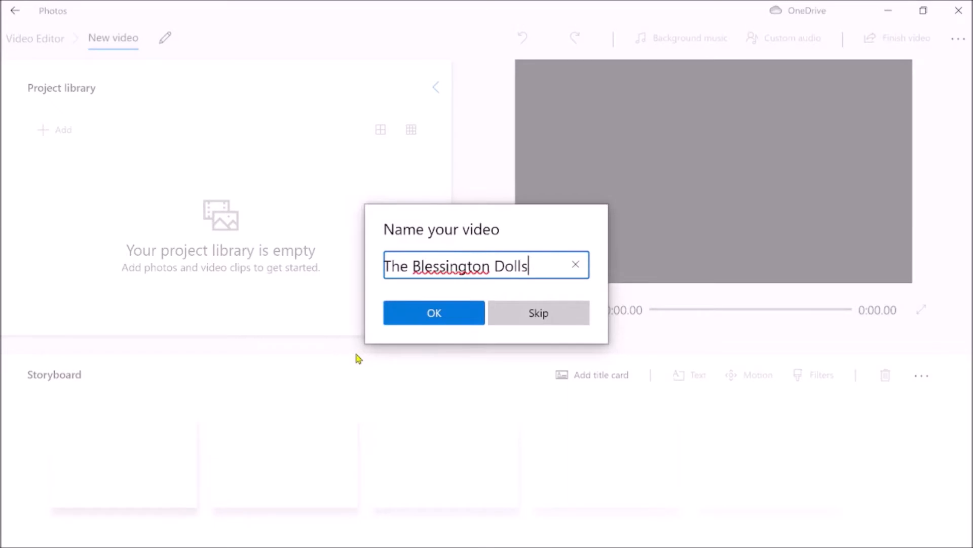
left_click(434, 318)
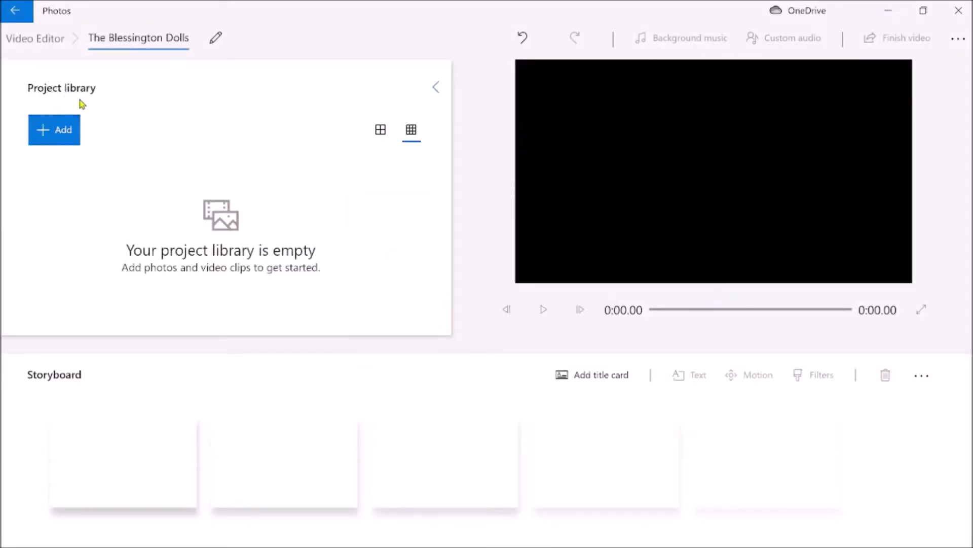
- Add the Blessington Dolls front cover image to the project library
left_click(43, 131)
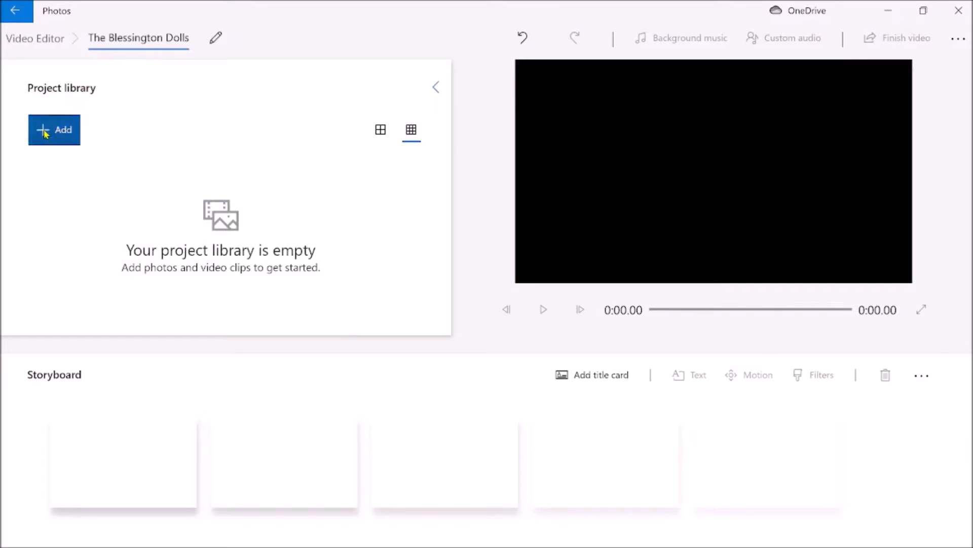
left_click(47, 165)
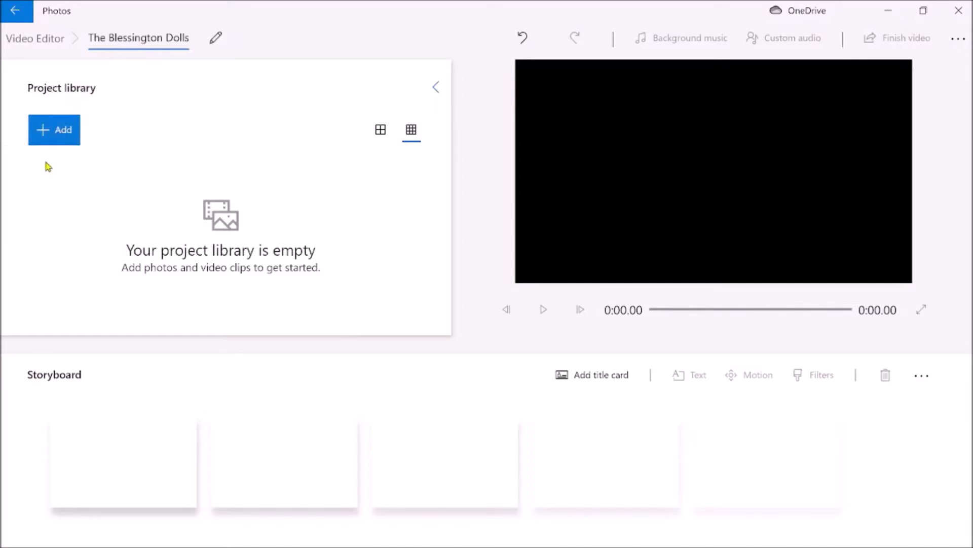
double_click(434, 122)
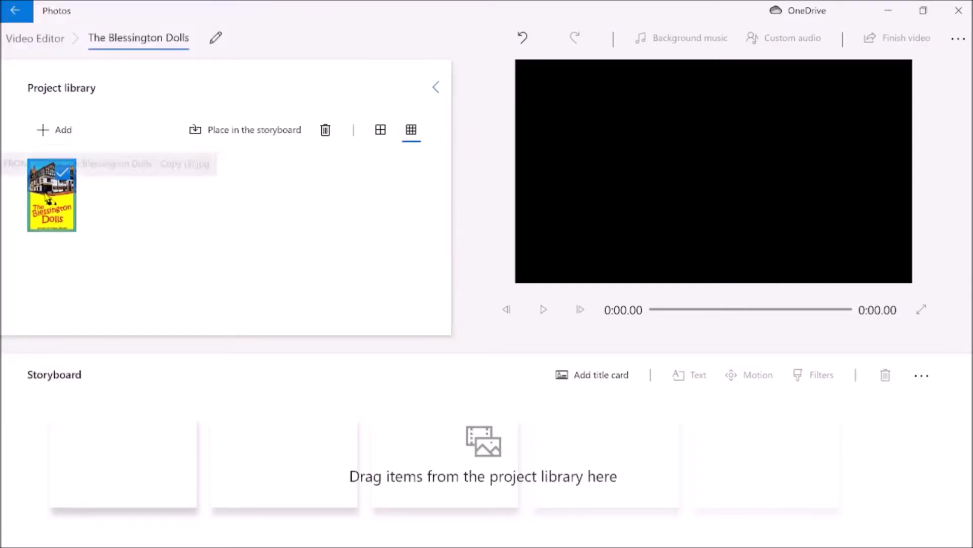
- Place the front cover image in the first storyboard slot and set its duration to 30 seconds
left_click_drag(51, 200, 131, 482)
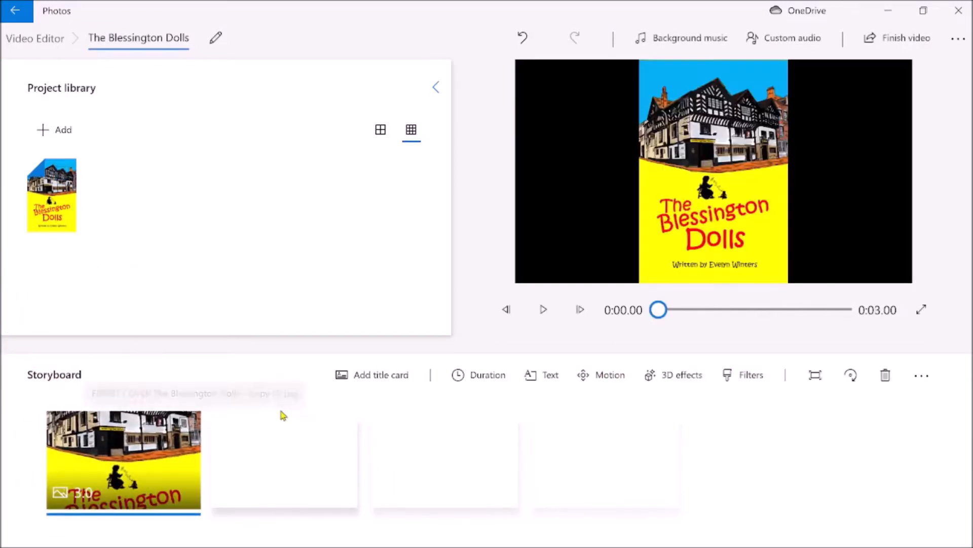
left_click(489, 380)
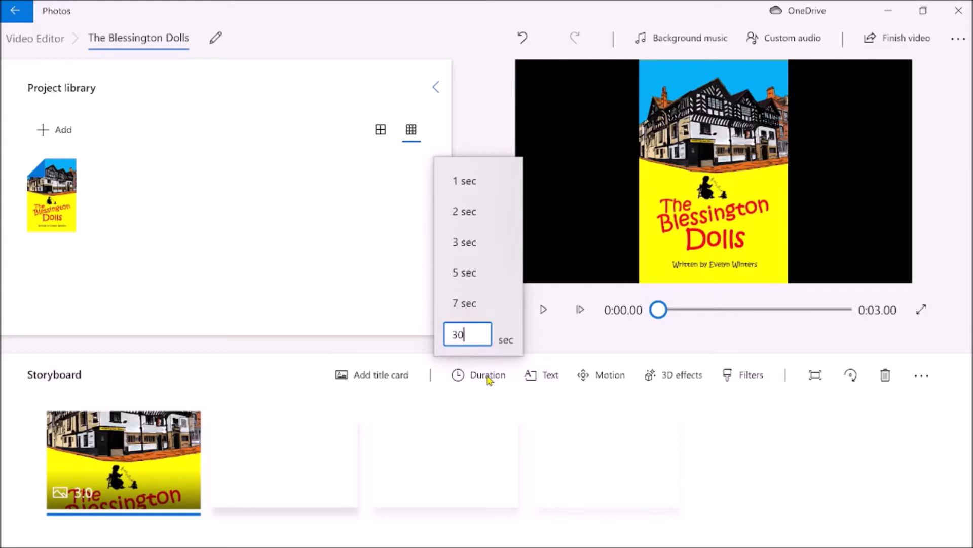
key("Return")
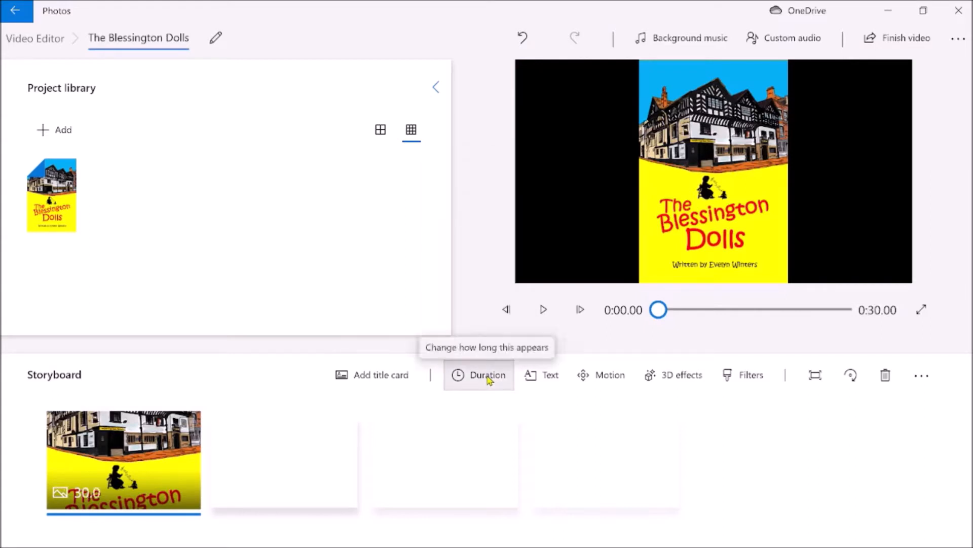
- Open the 3D effects for the cover clip and look through the available effects
left_click(681, 382)
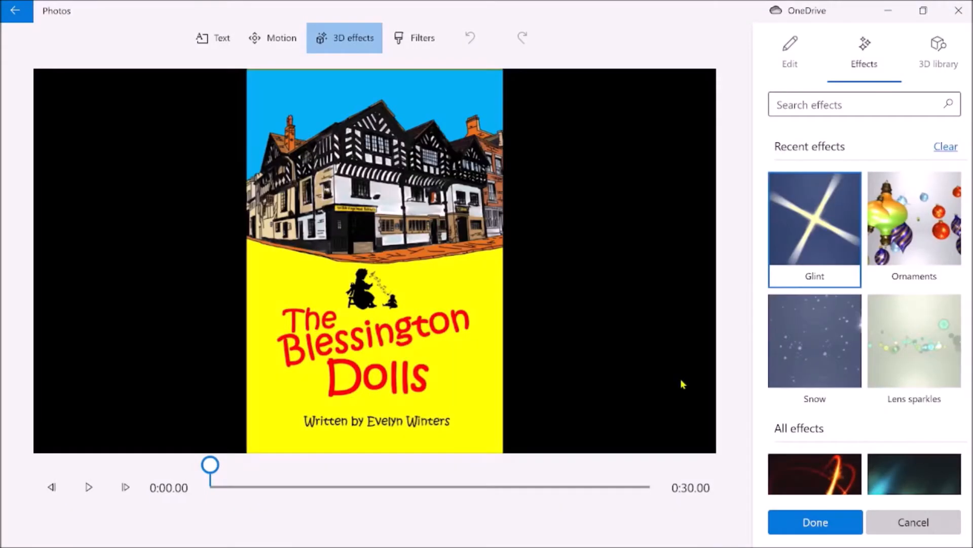
scroll(958, 268, "down", 2)
scroll(958, 269, "down", 6)
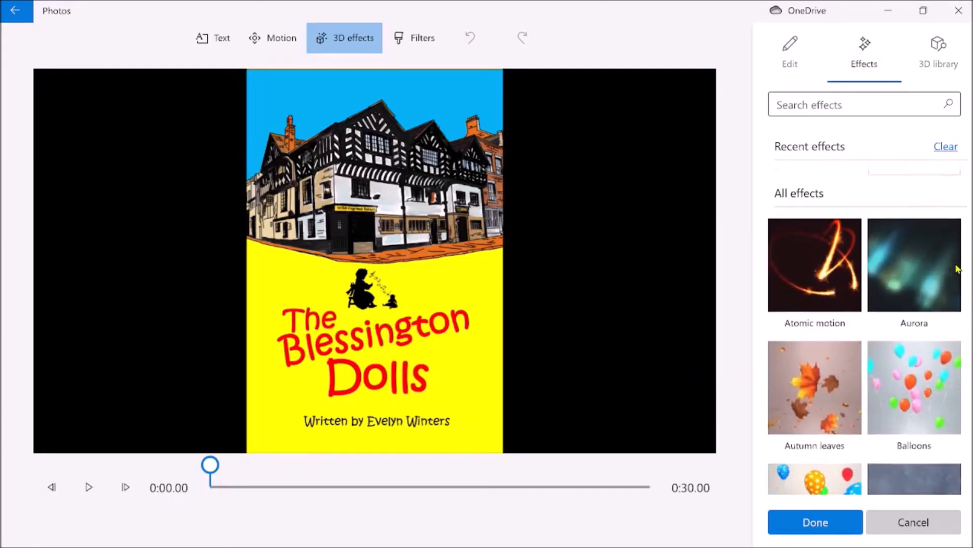
scroll(958, 269, "down", 10)
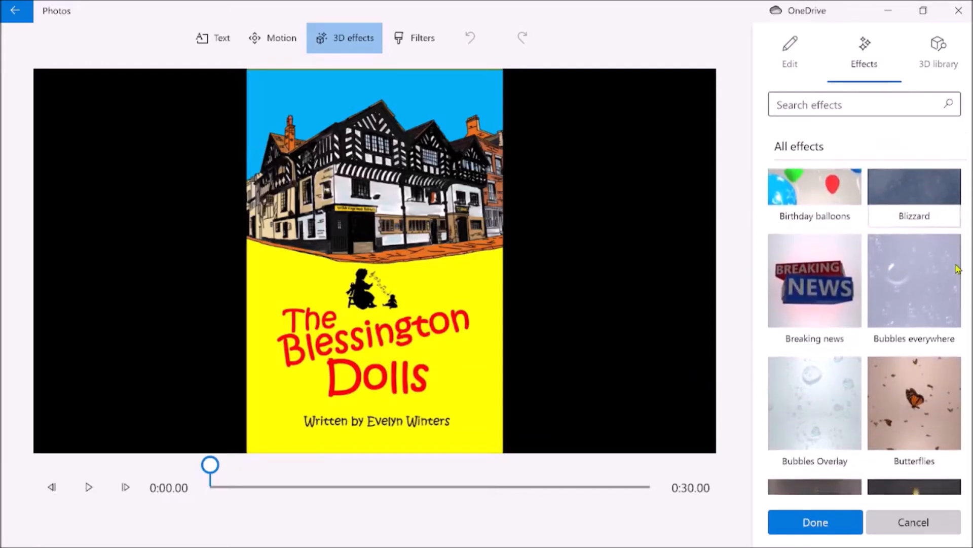
scroll(958, 269, "down", 10)
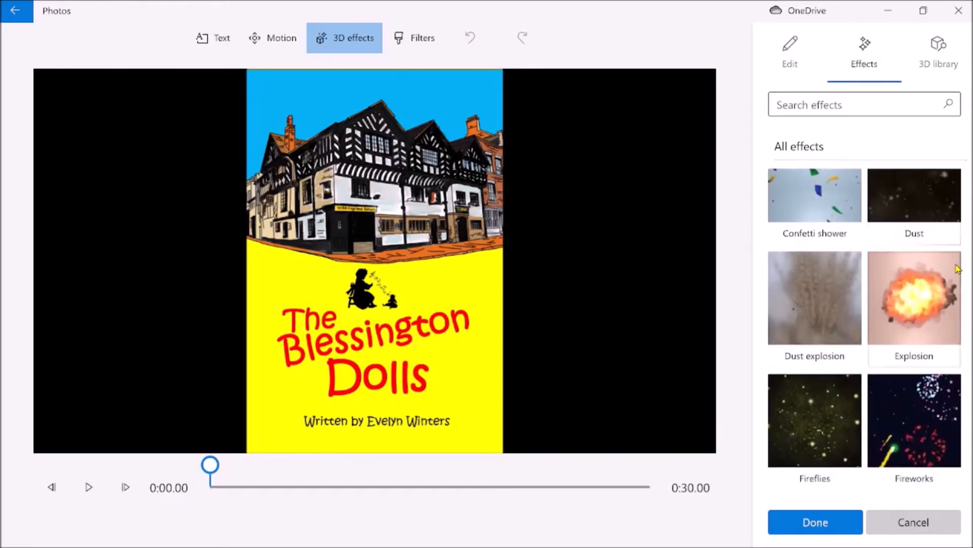
scroll(958, 269, "down", 7)
scroll(958, 268, "down", 14)
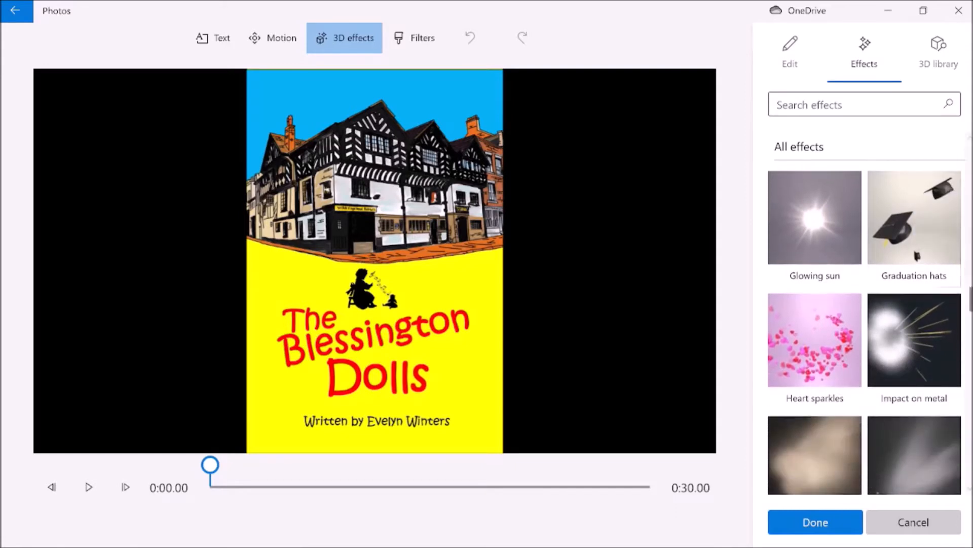
scroll(963, 264, "up", 20)
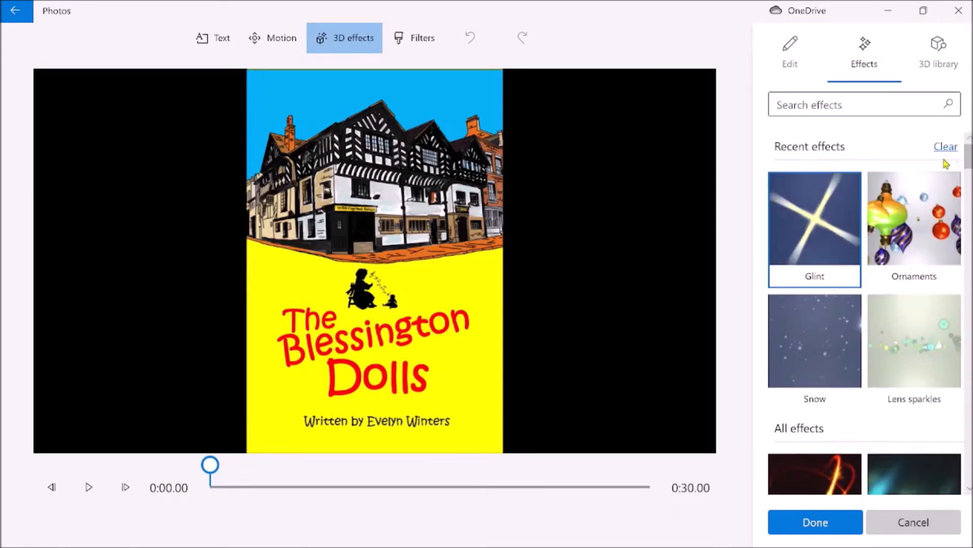
- Add the Glint effect to the cover, enlarge it and position it over the seated silhouette above the title
left_click(812, 229)
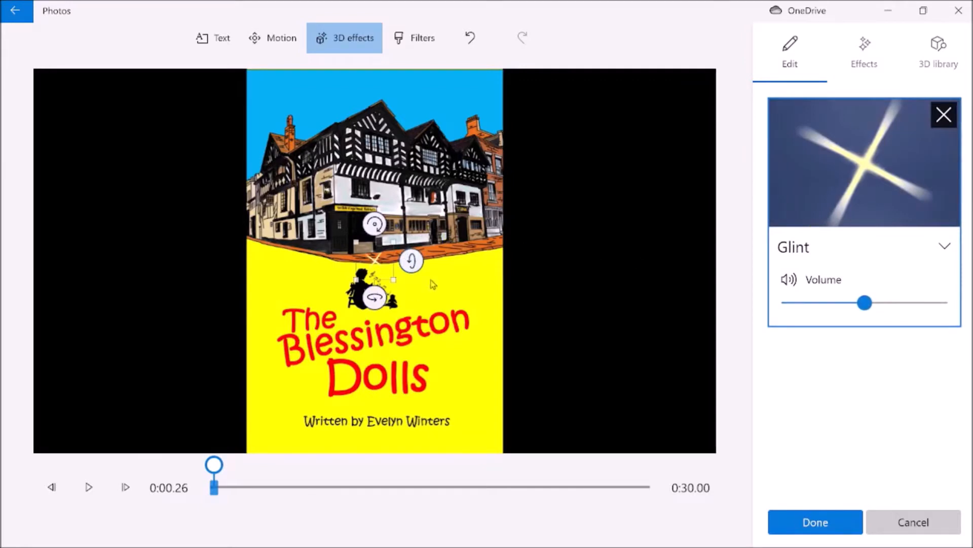
left_click_drag(393, 280, 541, 372)
left_click_drag(471, 339, 409, 318)
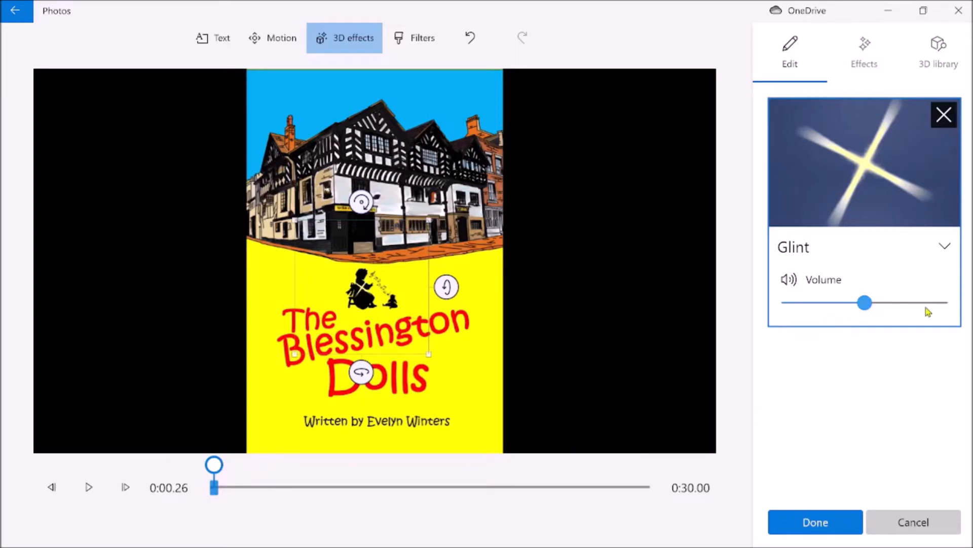
- Raise the Glint effect's volume to nearly the maximum and preview the opening seconds of the clip
left_click_drag(865, 304, 945, 309)
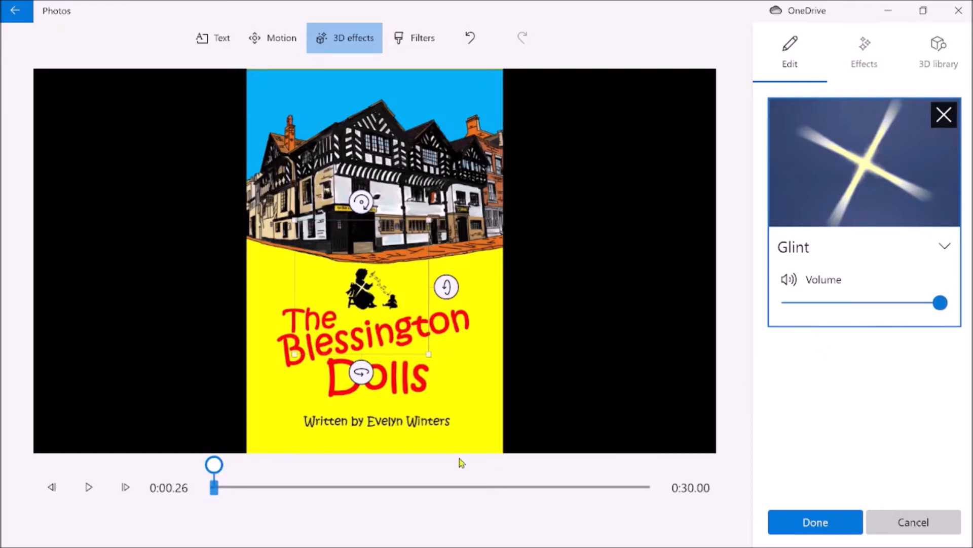
left_click(89, 487)
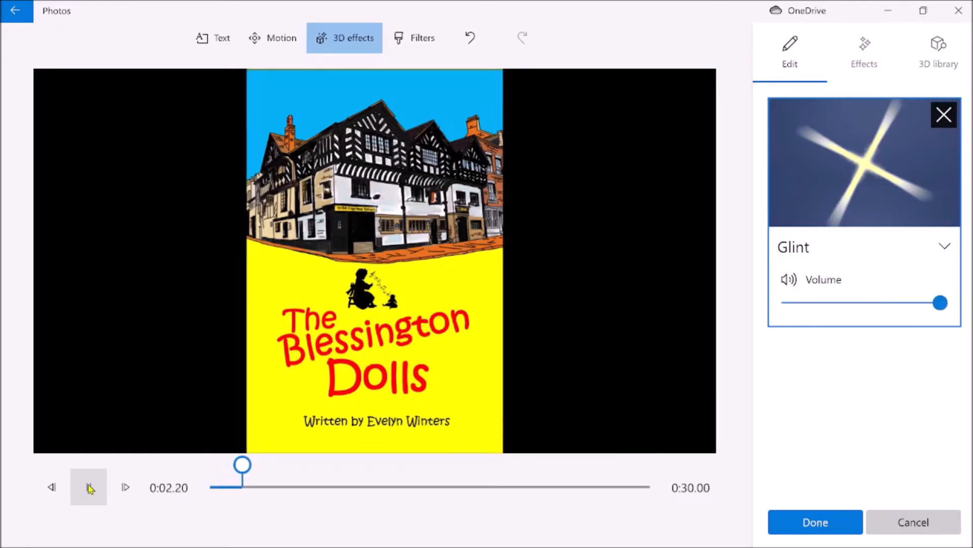
left_click(90, 490)
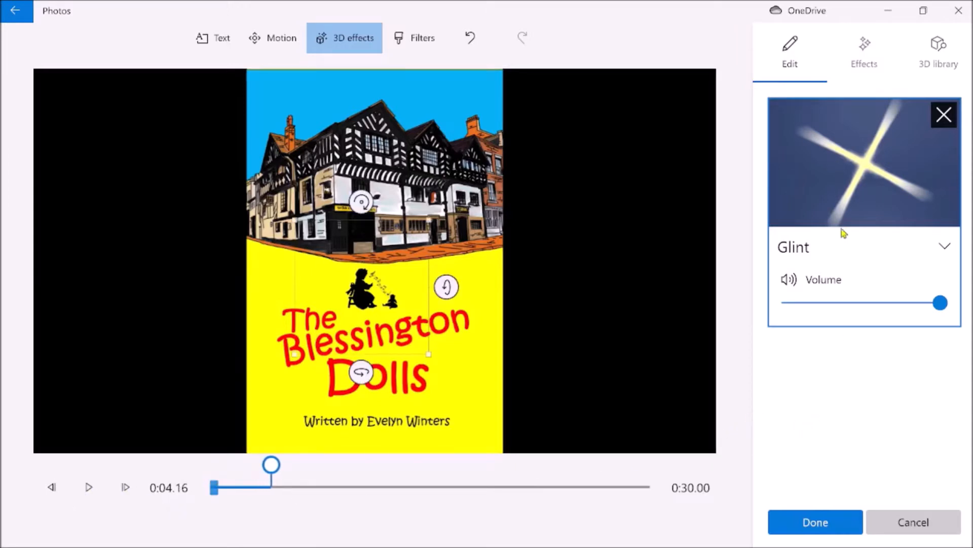
- Add the Lens sparkles effect, enlarge it beyond both sides of the cover and position it across the silhouette and title
left_click(865, 55)
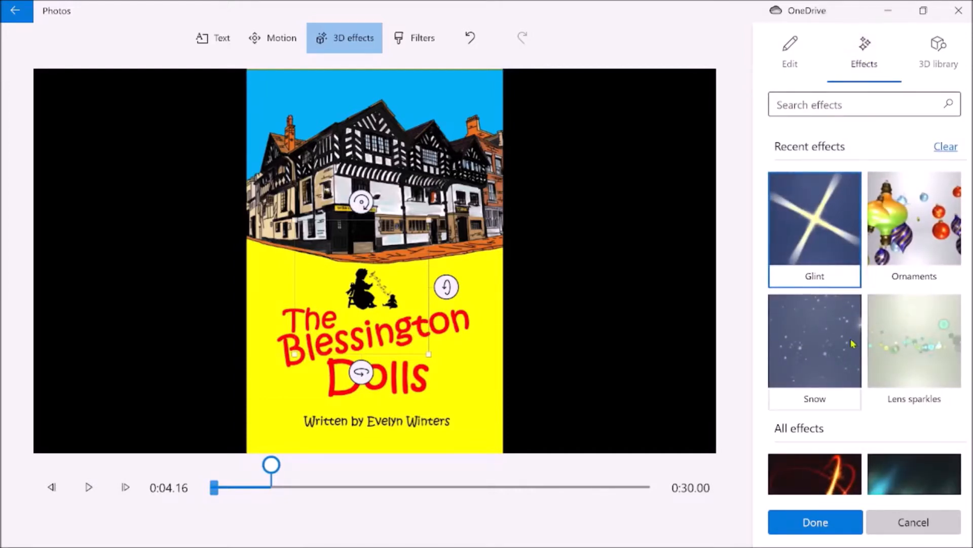
left_click(923, 335)
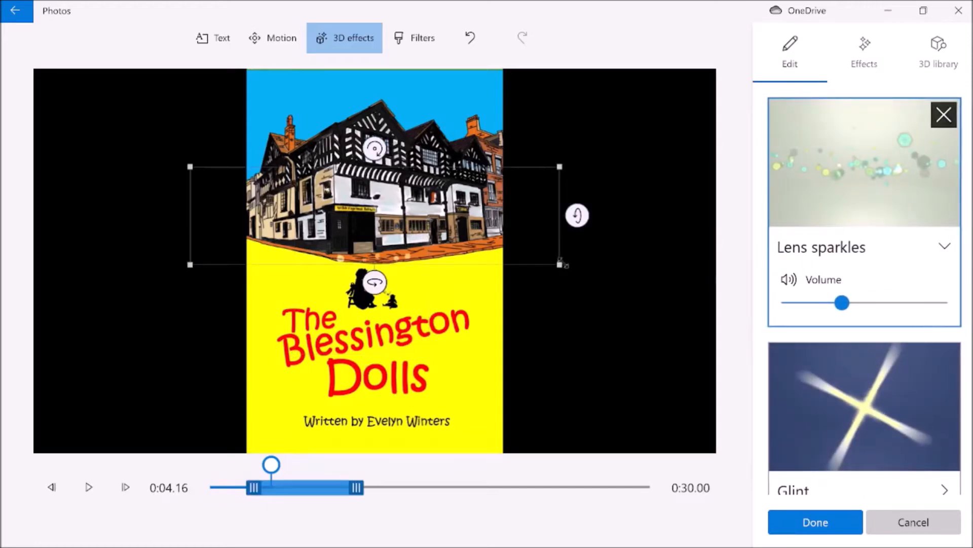
left_click_drag(560, 264, 517, 290)
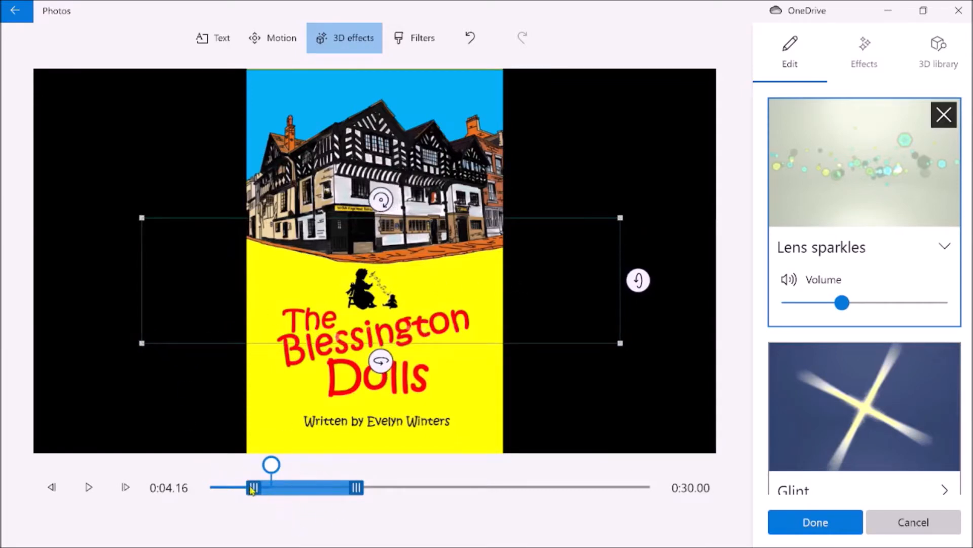
- Stretch the Lens sparkles effect from the clip's start to near its end and preview it from the beginning
left_click_drag(253, 490, 210, 489)
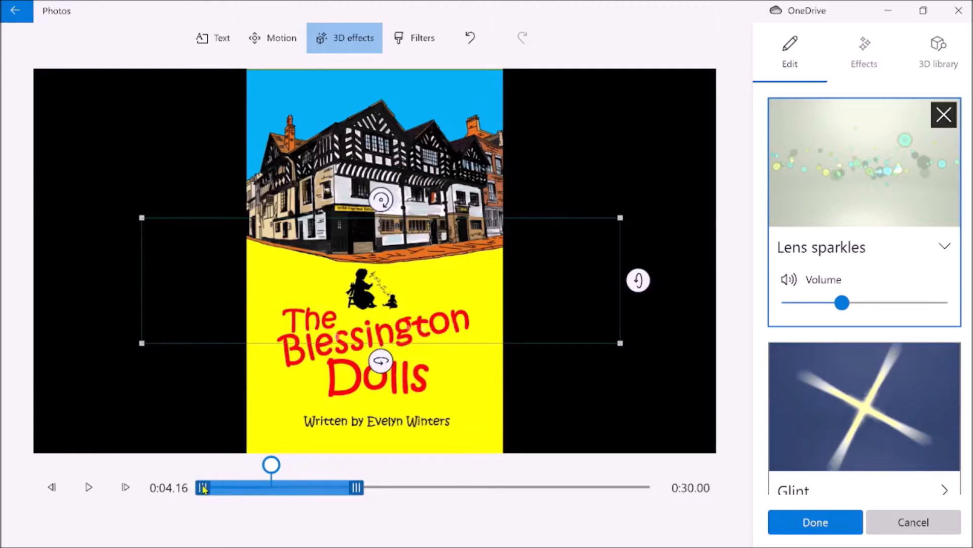
left_click_drag(358, 490, 600, 489)
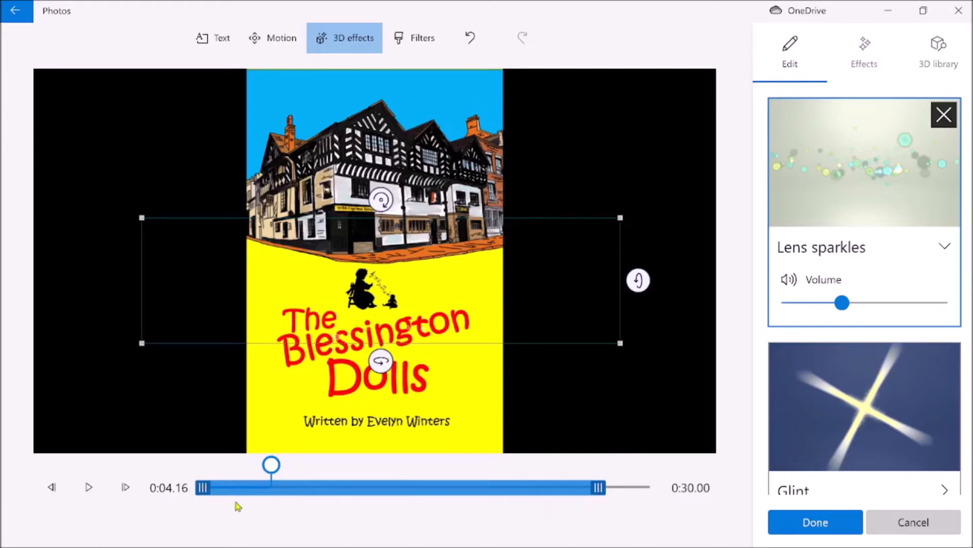
left_click_drag(271, 464, 186, 474)
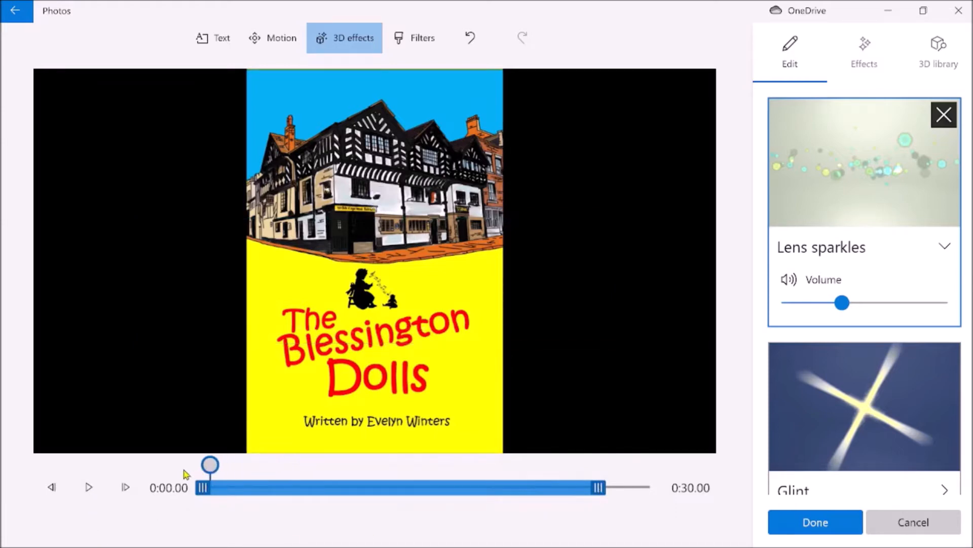
left_click(88, 488)
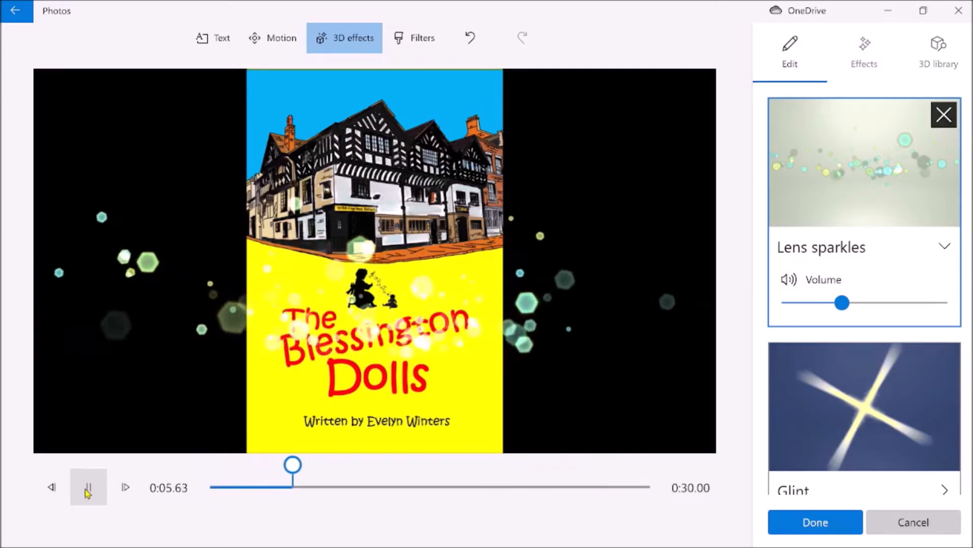
left_click(88, 489)
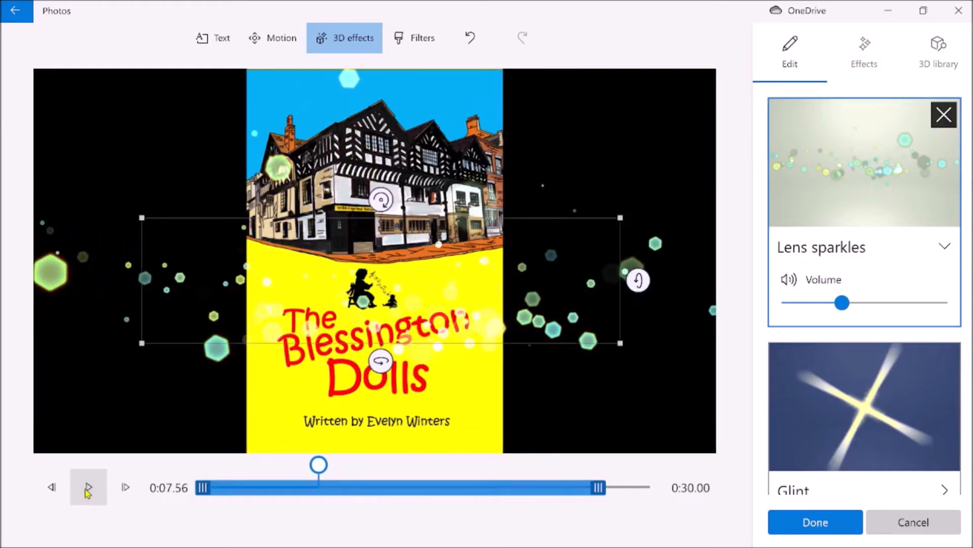
- Add the Ornaments 3D effect and stretch its duration from the clip's start to roughly four-fifths of the timeline
left_click(872, 56)
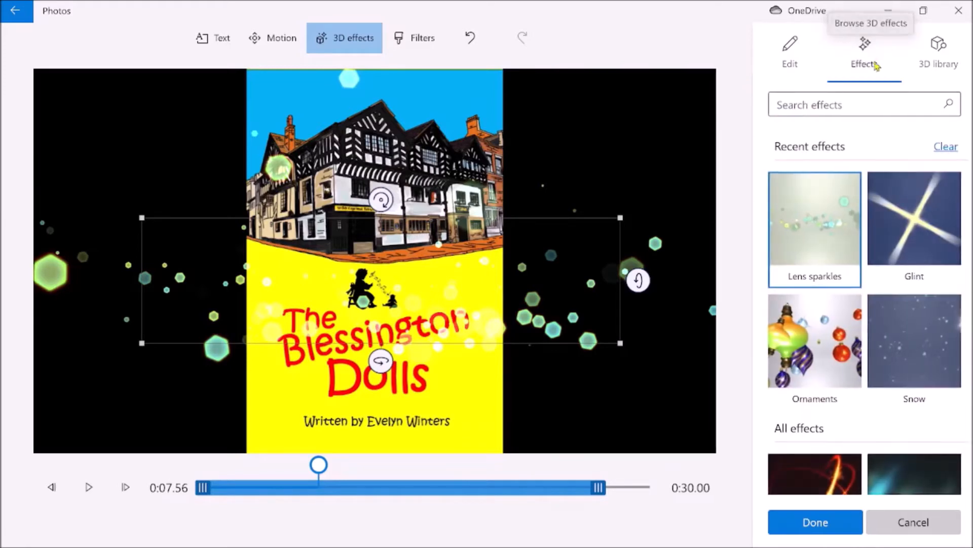
left_click(800, 341)
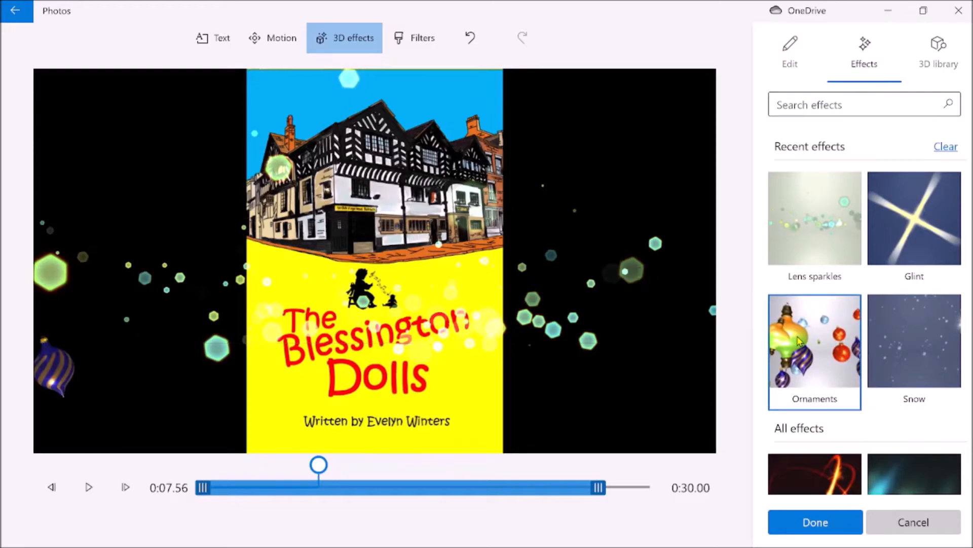
left_click_drag(314, 494, 210, 493)
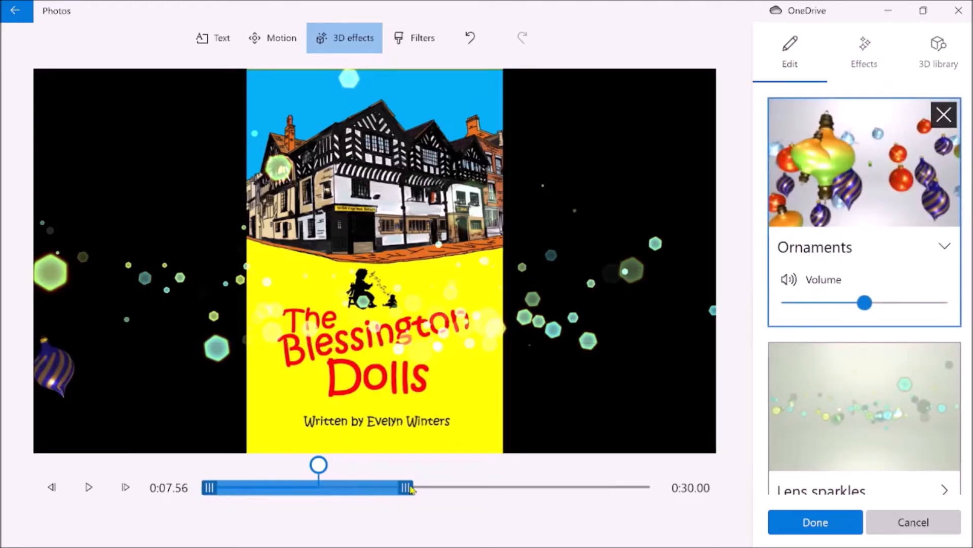
left_click_drag(414, 492, 561, 492)
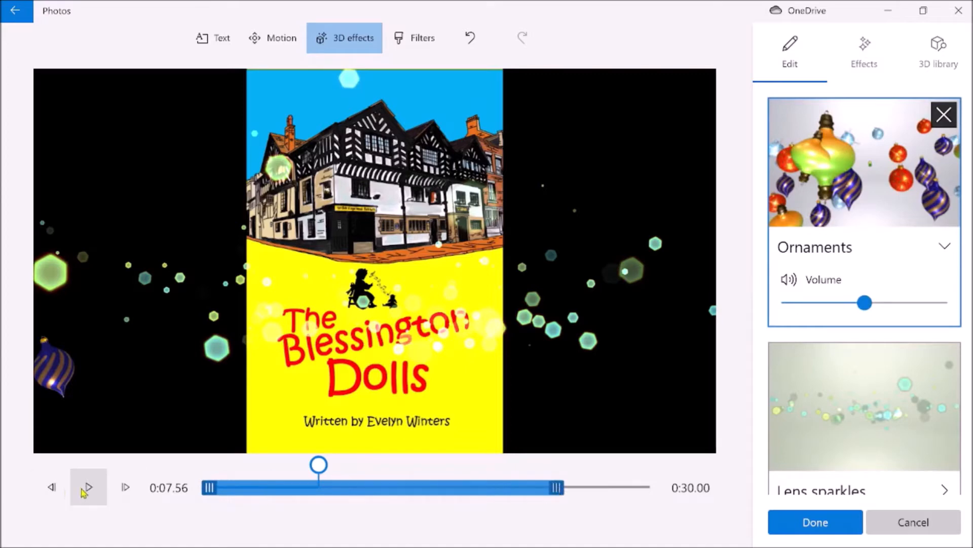
- Preview the combined effects from the beginning of the clip and apply them to the video
left_click_drag(324, 466, 198, 481)
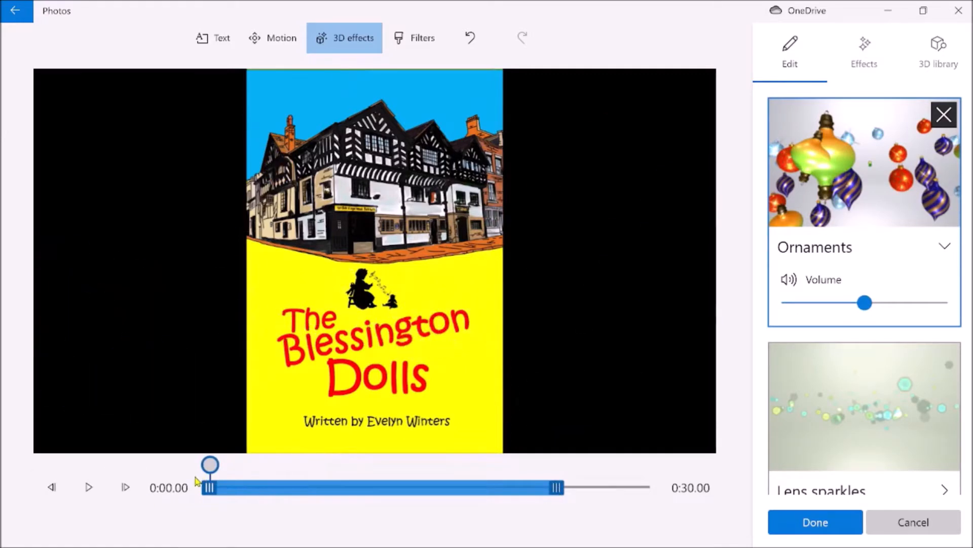
left_click(93, 489)
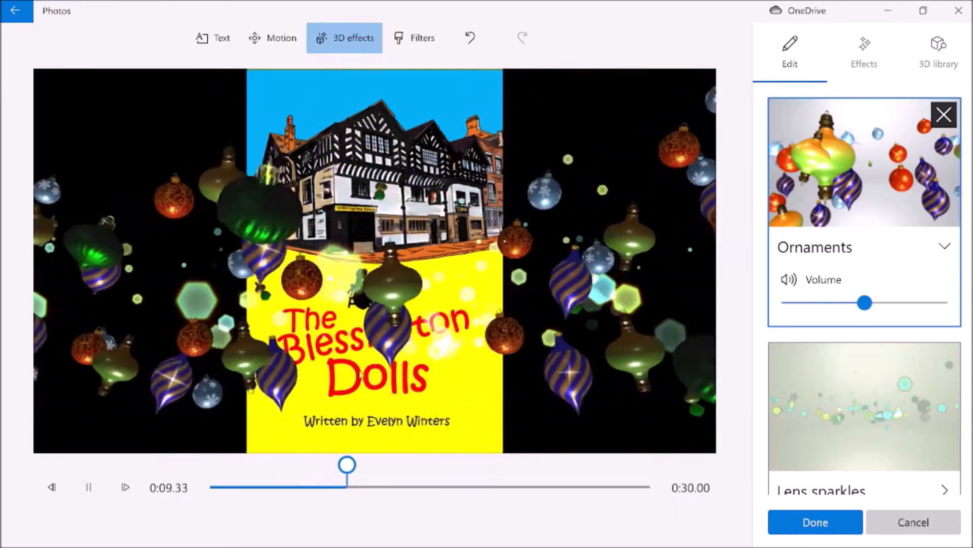
left_click(803, 522)
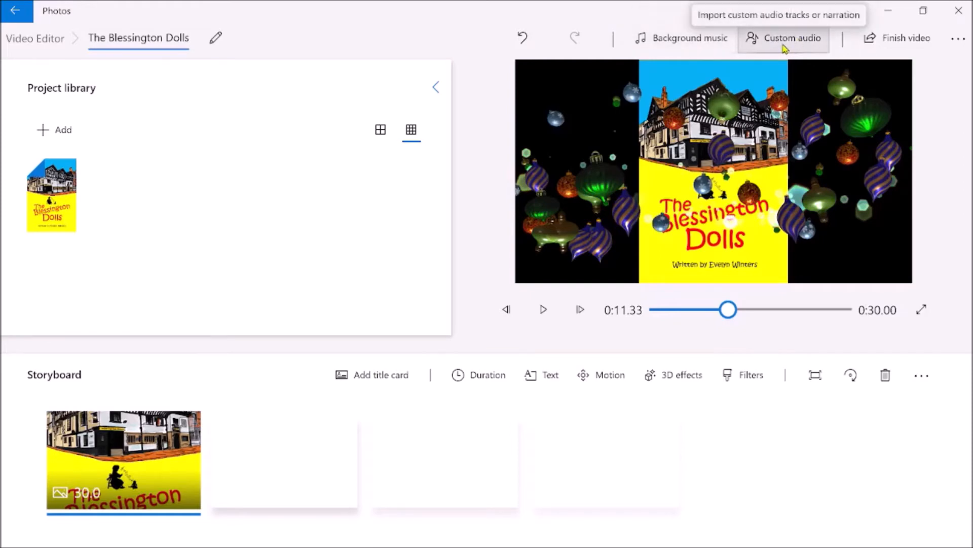
- Browse the built-in background music tracks and leave the selection at None
left_click(695, 50)
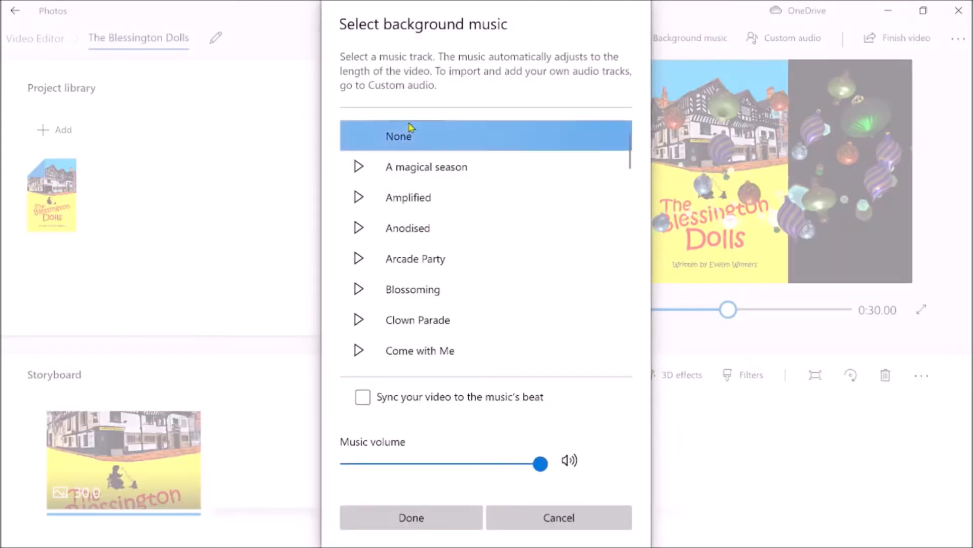
scroll(505, 260, "down", 5)
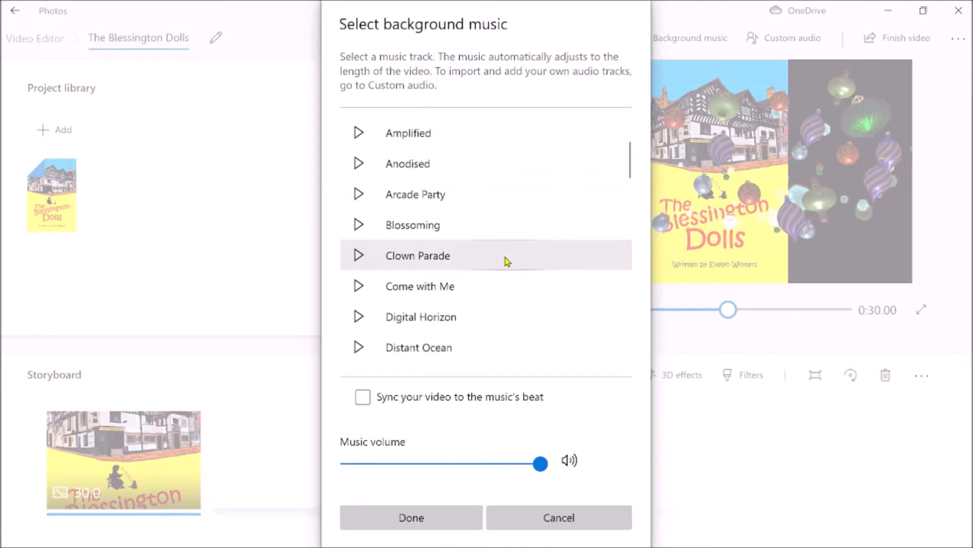
scroll(506, 260, "down", 5)
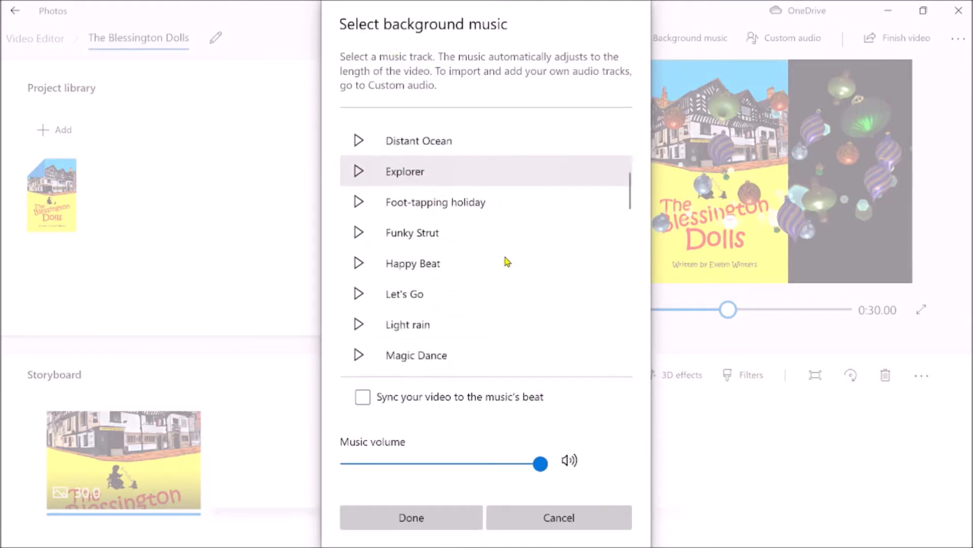
scroll(507, 261, "down", 6)
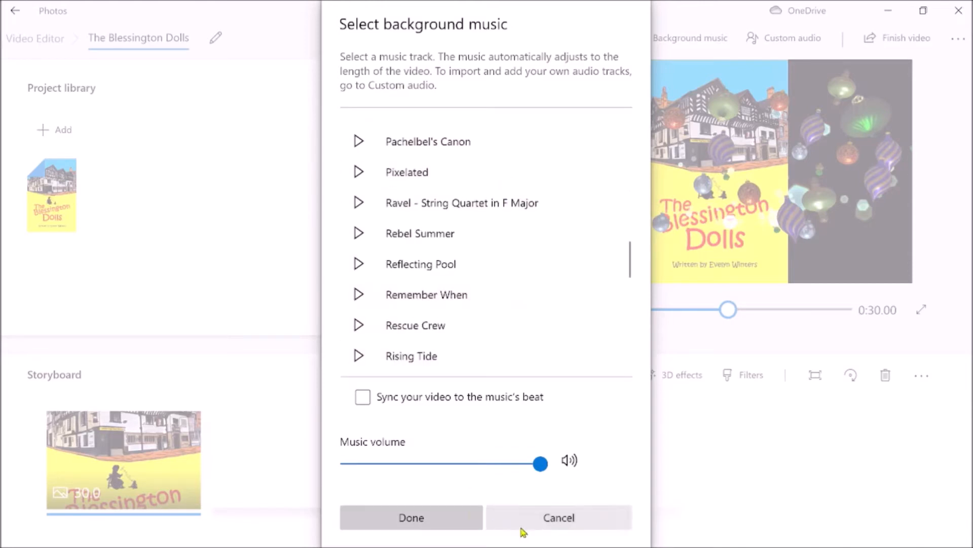
left_click(439, 525)
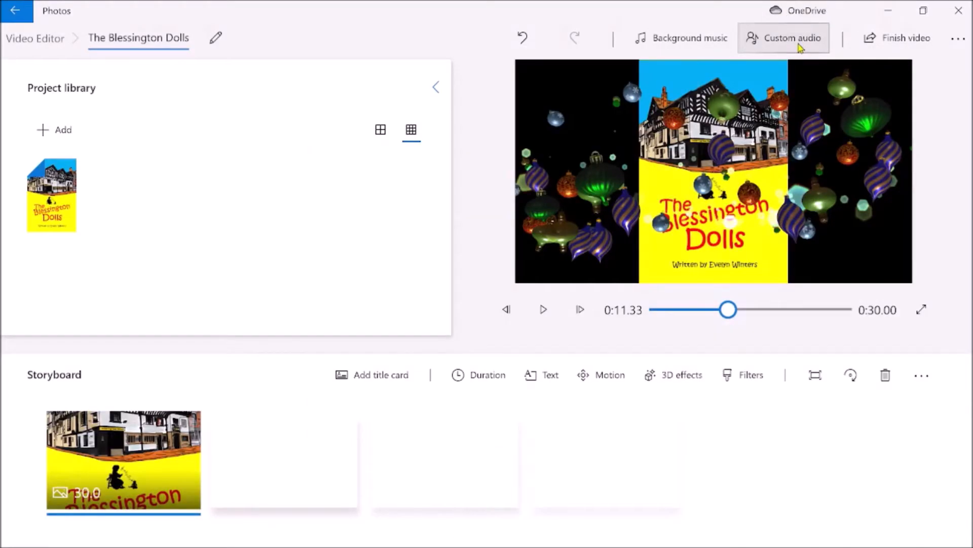
- Add "music-box-winding we wish-you-a-merry-christmas - Copy.wav" as custom audio starting at the video's beginning, preview it and apply it
left_click(796, 38)
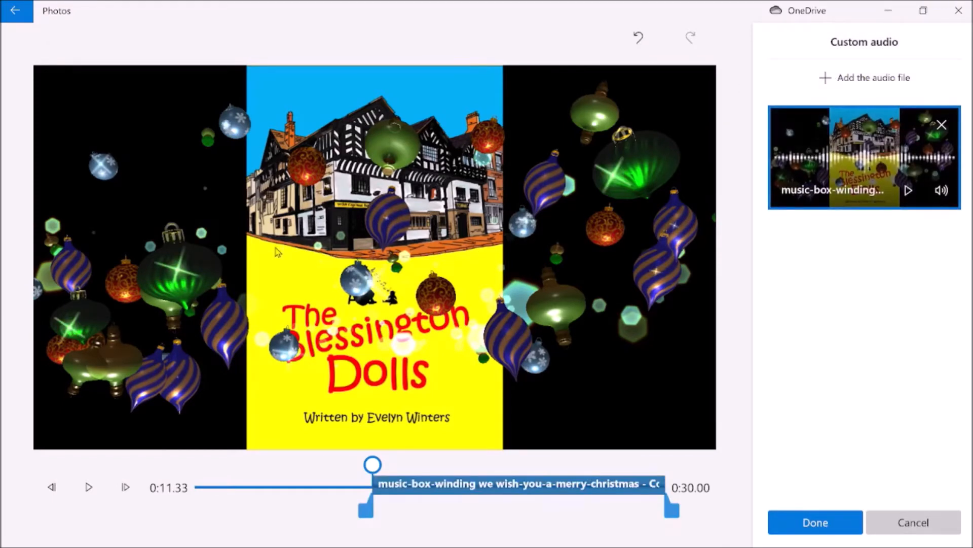
left_click_drag(395, 488, 217, 488)
left_click_drag(511, 510, 688, 504)
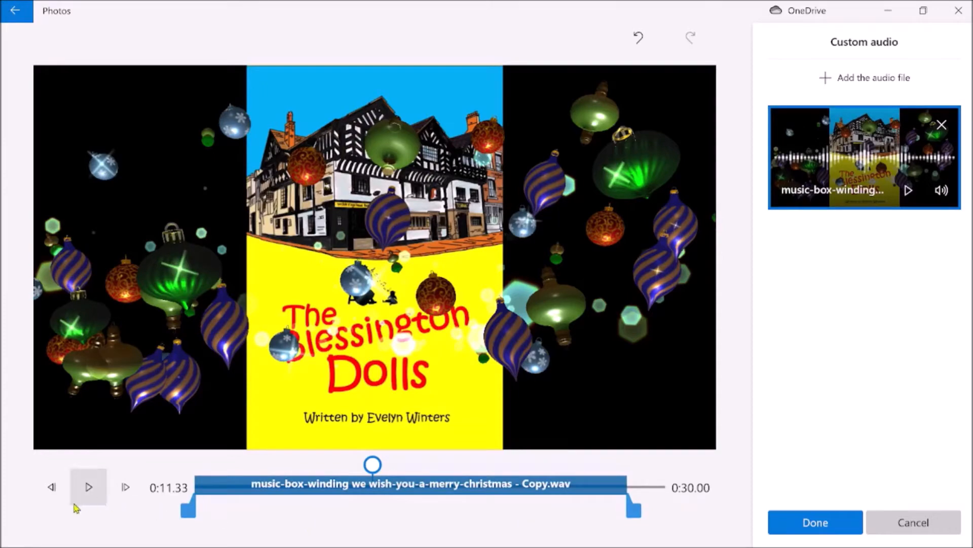
left_click_drag(373, 465, 195, 465)
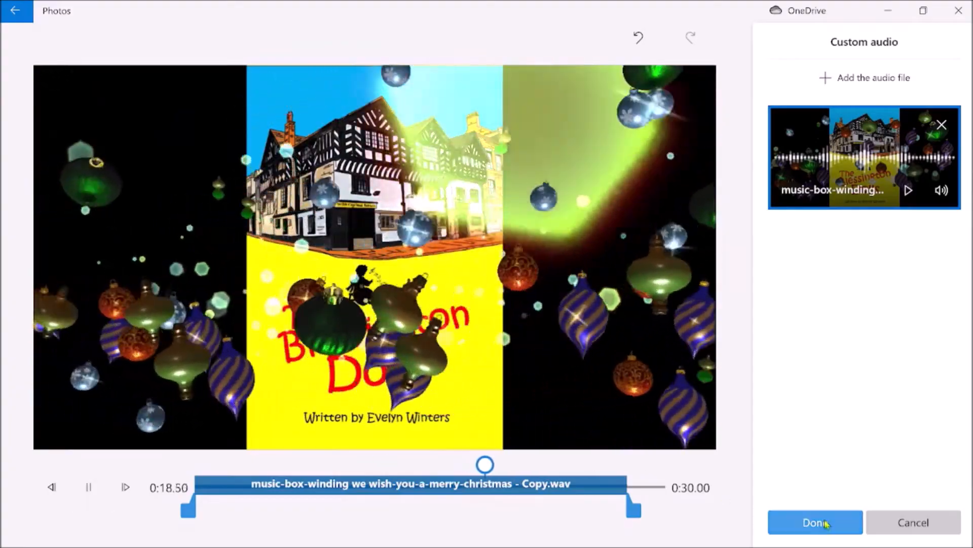
left_click(806, 523)
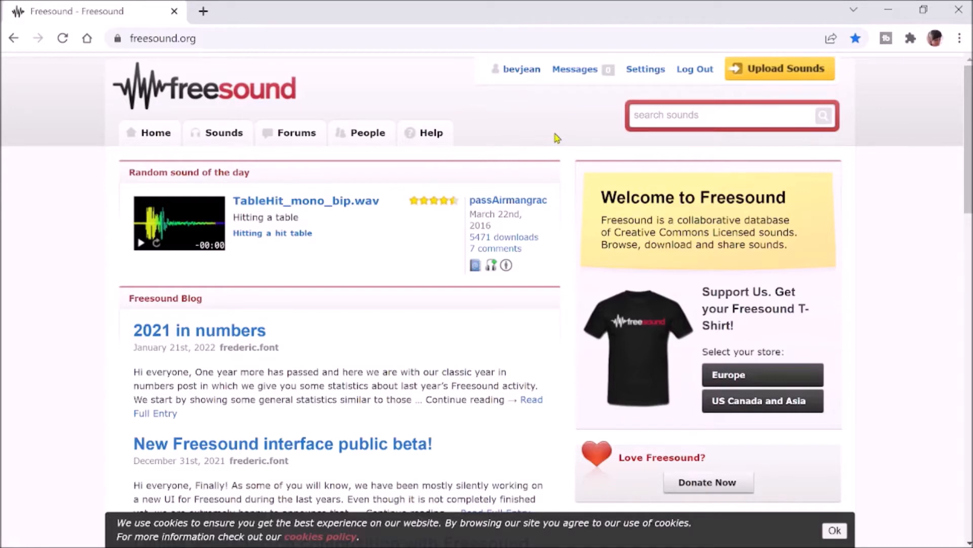
- Switch to the Freesound website, search for "music box" and look through the Creative Commons 0 results
left_click(659, 112)
type("music box")
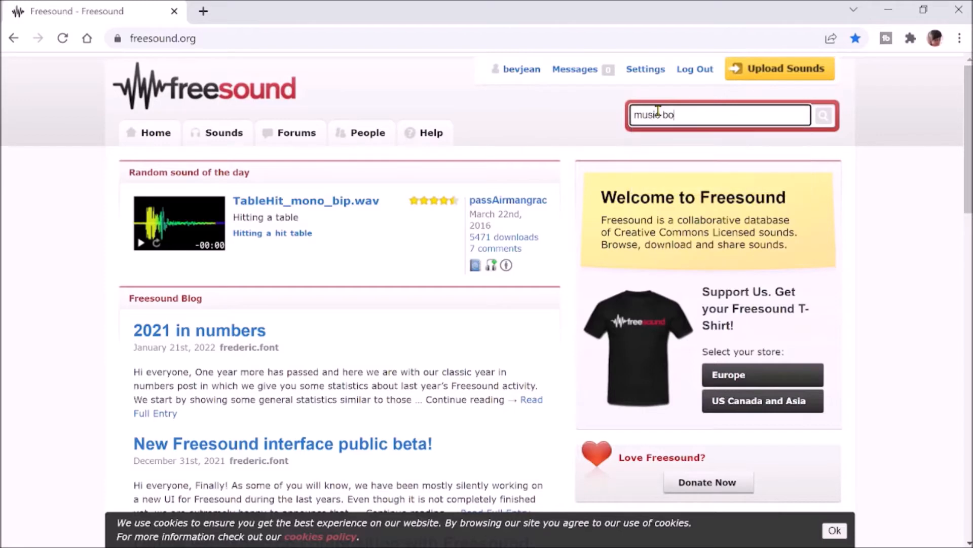
key("Return")
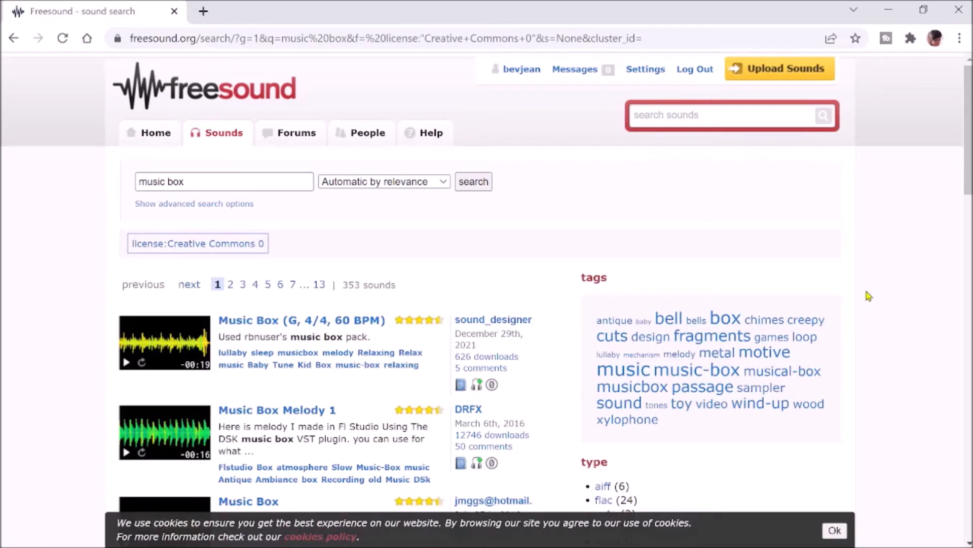
scroll(869, 296, "down", 5)
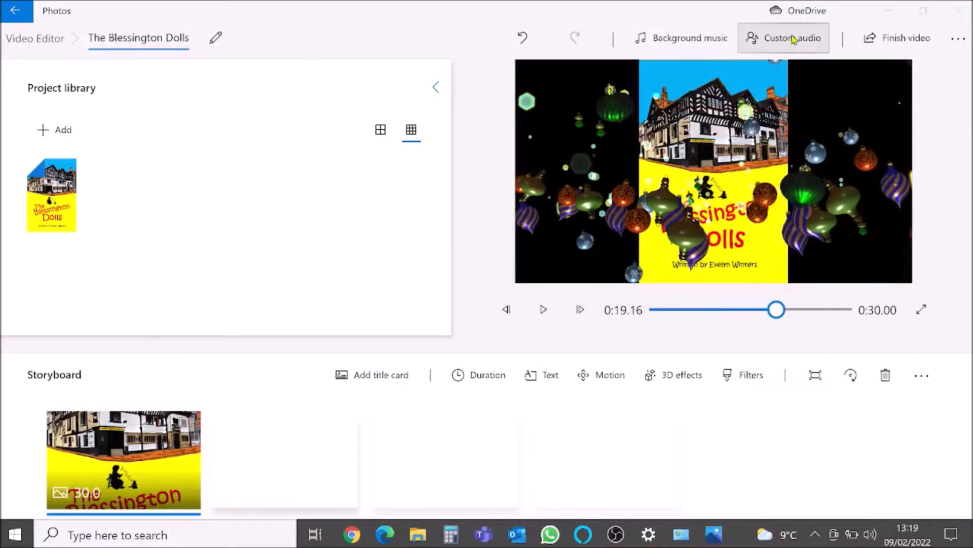
- Add the "dancing doll - Copy" audio clip near the video's start and the "all i want for christ..." clip shortly after it
left_click(793, 39)
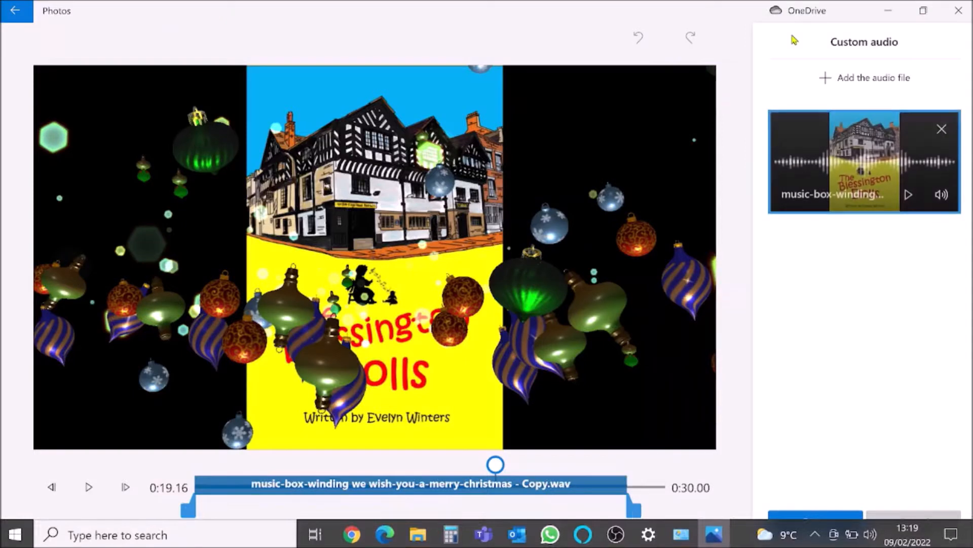
left_click(836, 78)
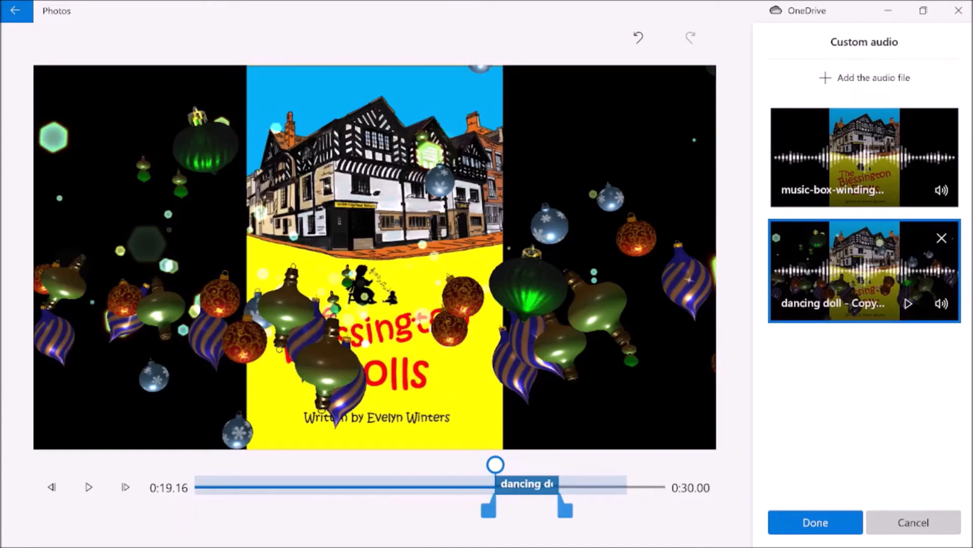
left_click_drag(521, 488, 286, 485)
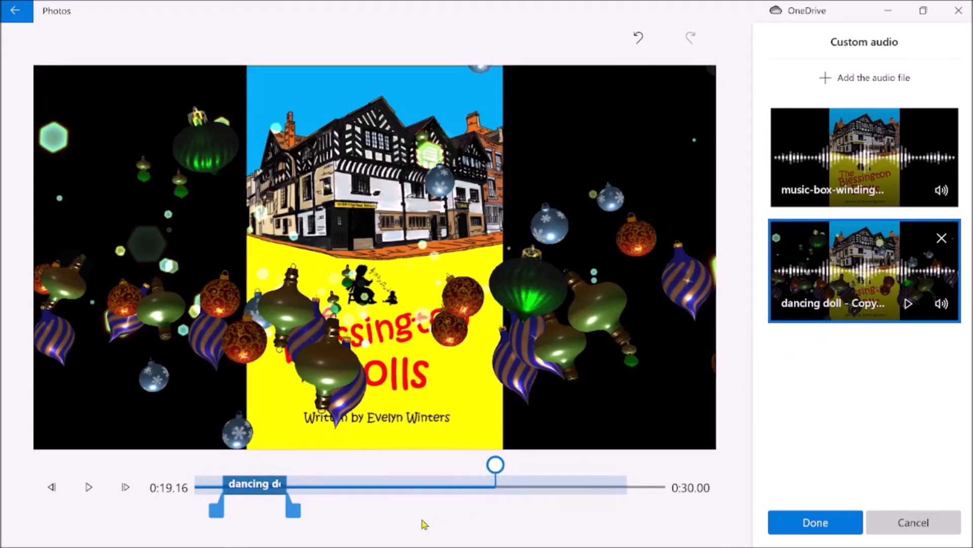
left_click(865, 85)
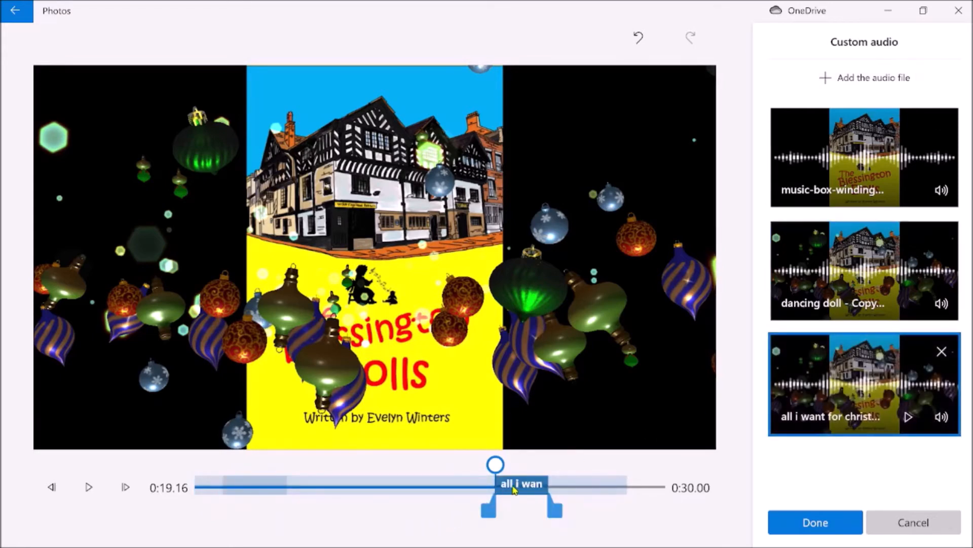
left_click_drag(510, 487, 349, 488)
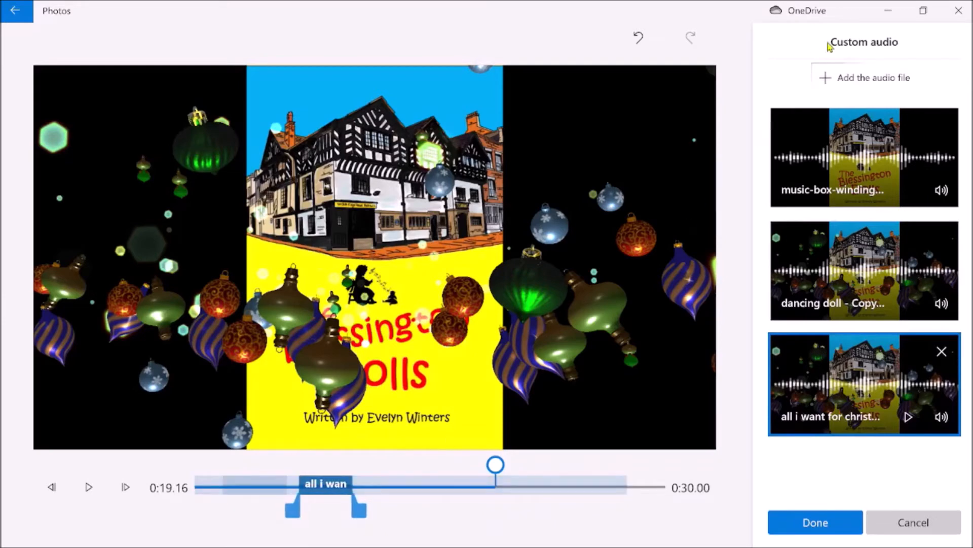
- Add the "make mo..." audio clip right after the "all i want" clip, preview the whole video and apply the custom audio
left_click(832, 78)
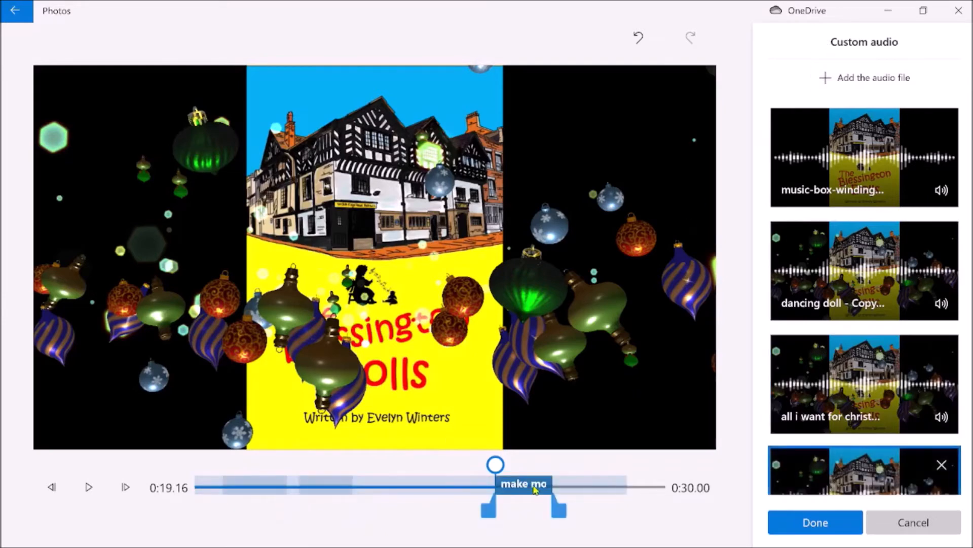
left_click_drag(536, 484, 430, 493)
left_click_drag(495, 465, 196, 465)
left_click(87, 487)
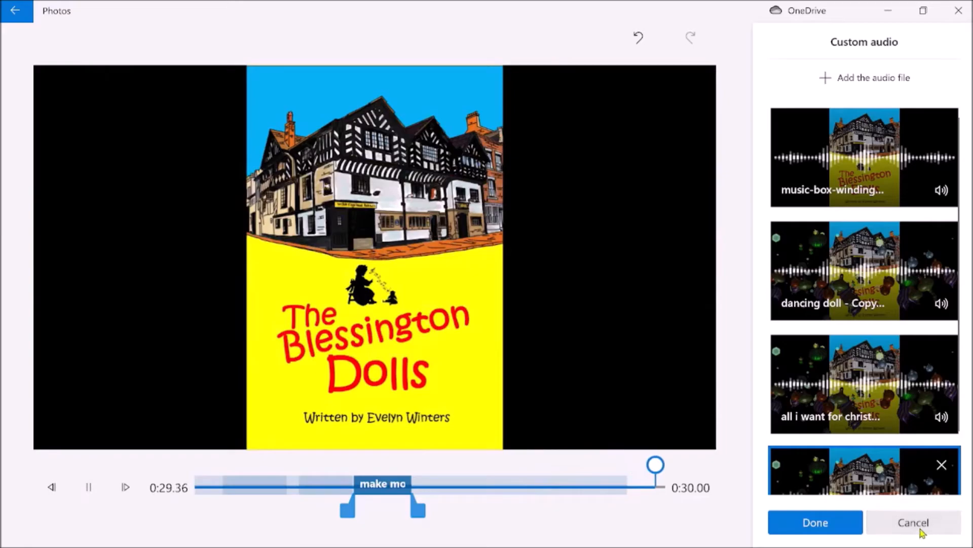
left_click(817, 523)
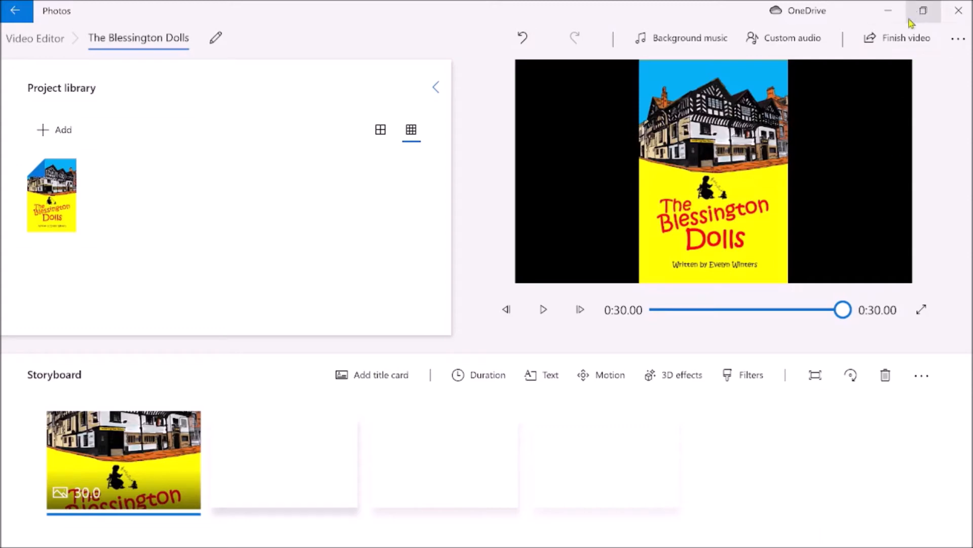
- Finish the video and export it at High 1080p quality
left_click(905, 47)
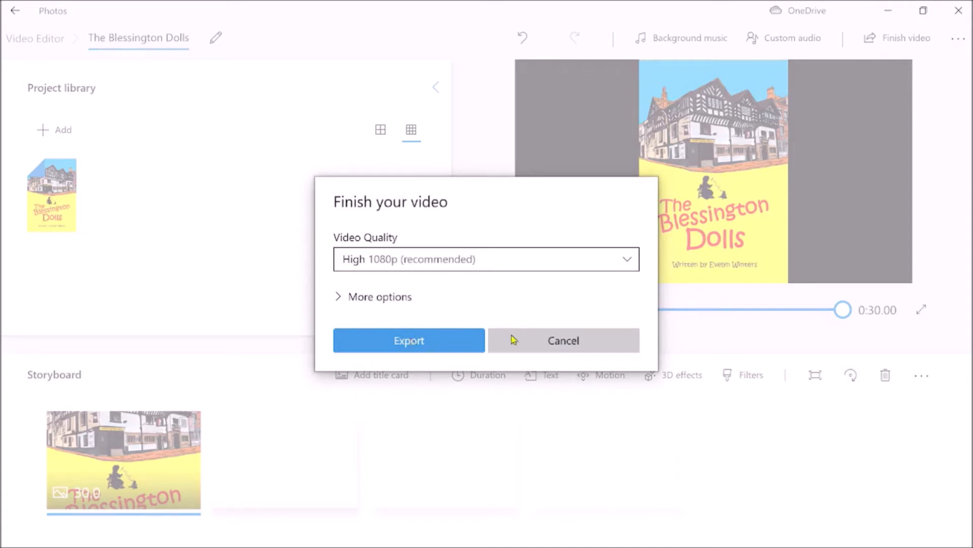
left_click(460, 347)
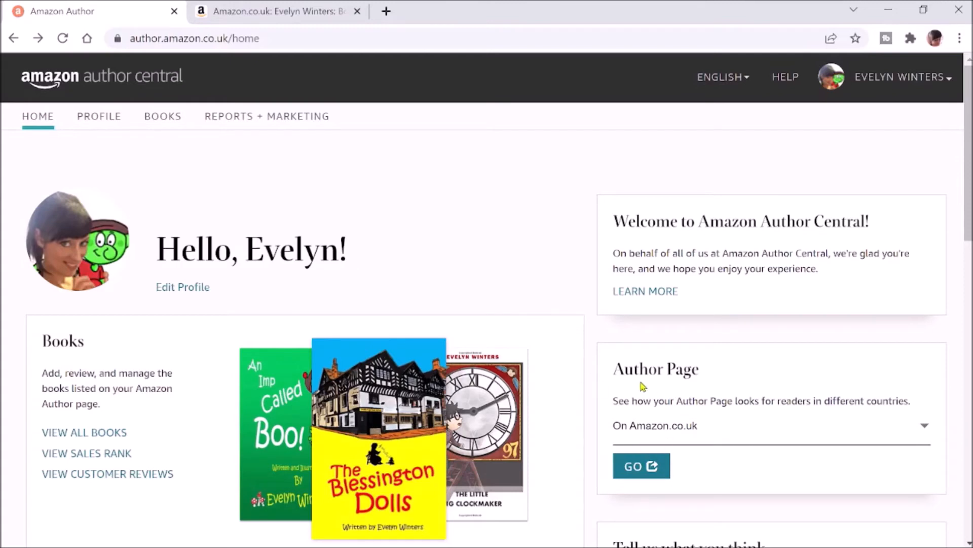
- Open the Amazon.co.uk author page from Author Central and examine its Author Updates media and books
left_click(639, 471)
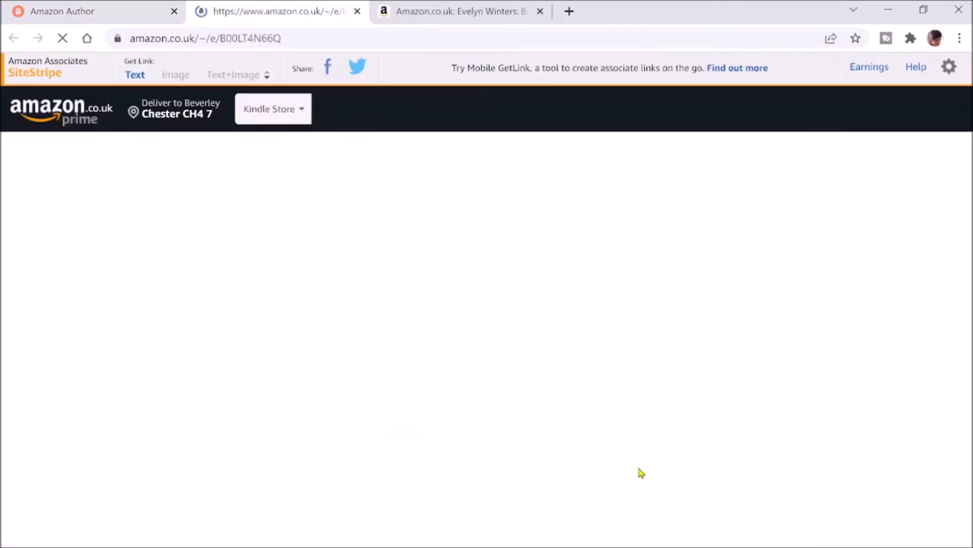
scroll(641, 473, "down", 1)
scroll(639, 472, "down", 5)
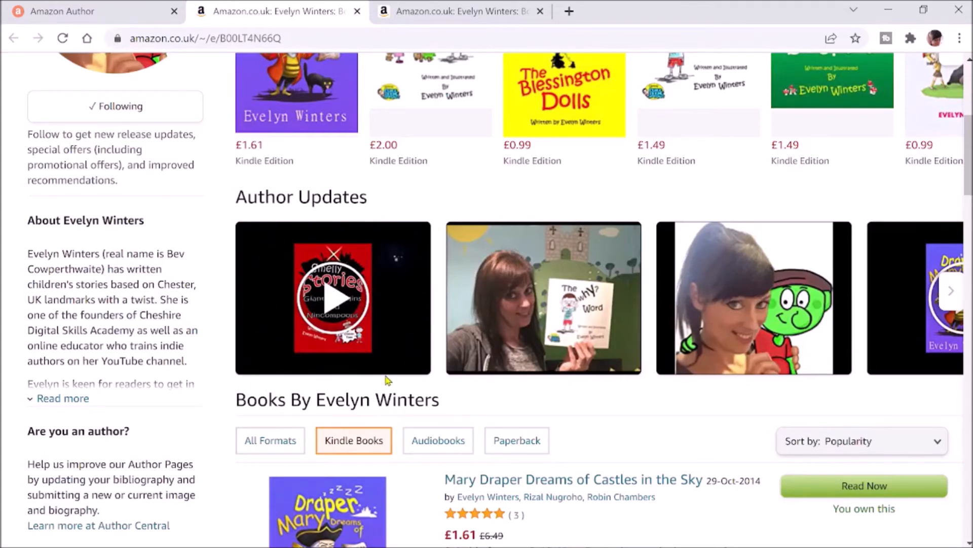
scroll(387, 381, "up", 6)
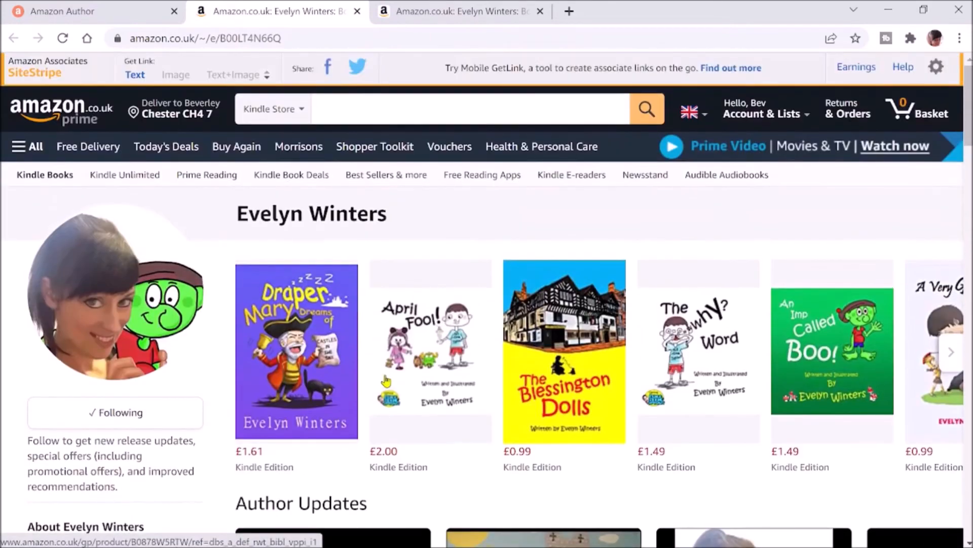
- Upload the Blessington Dolls promotional video to the Photos and Videos section of the Author Central profile
left_click(92, 14)
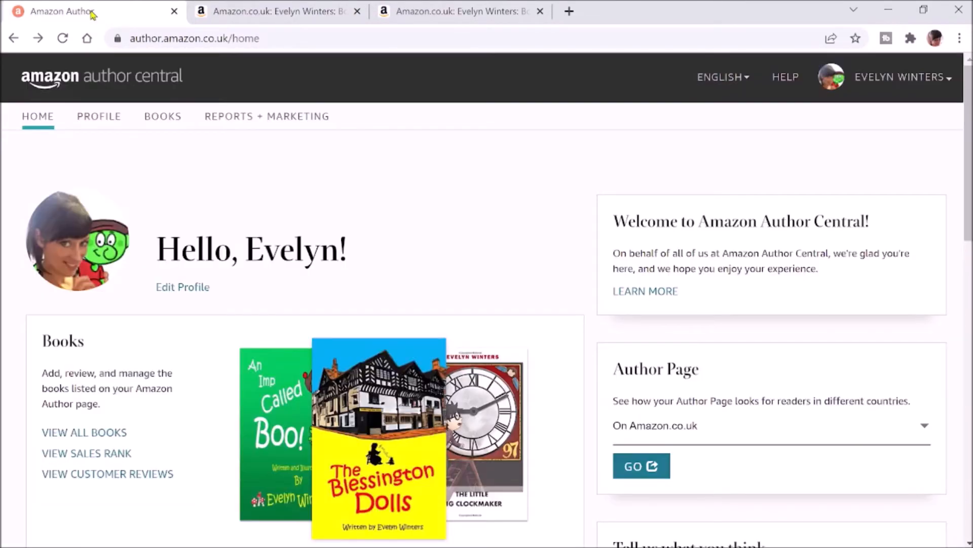
left_click(103, 123)
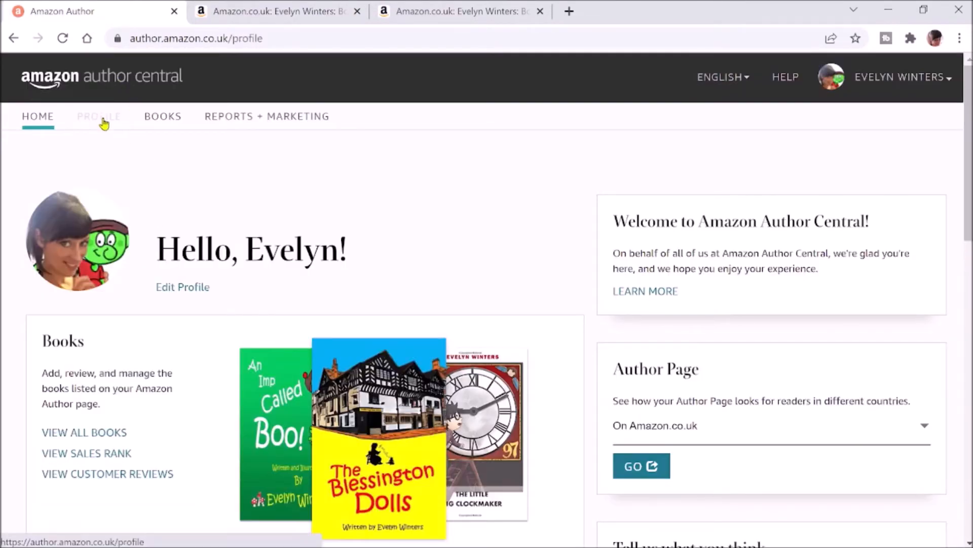
scroll(566, 408, "down", 7)
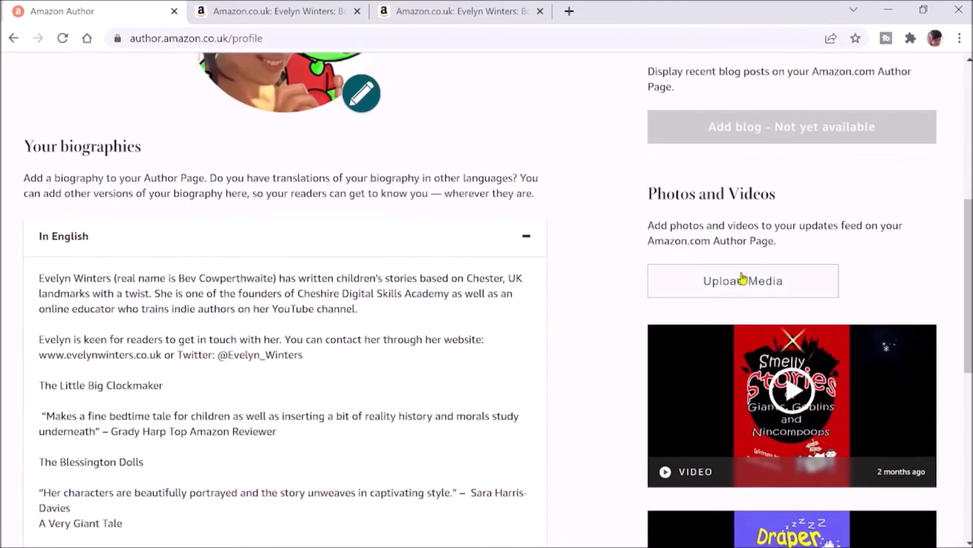
left_click(744, 288)
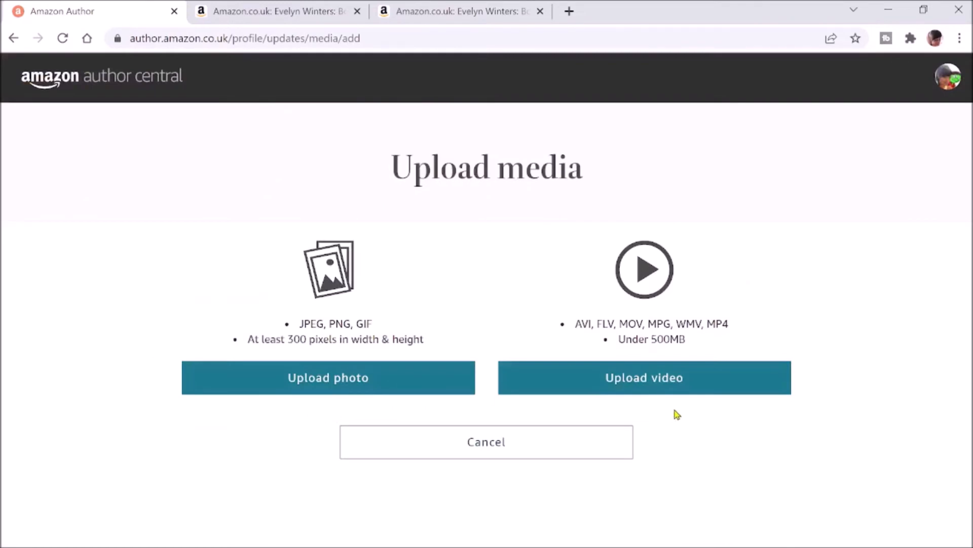
left_click(644, 385)
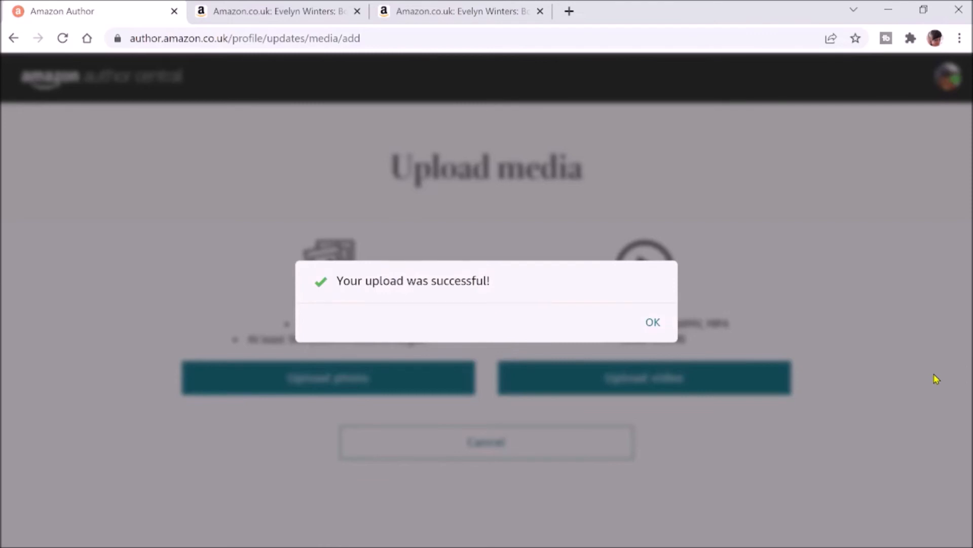
left_click(654, 320)
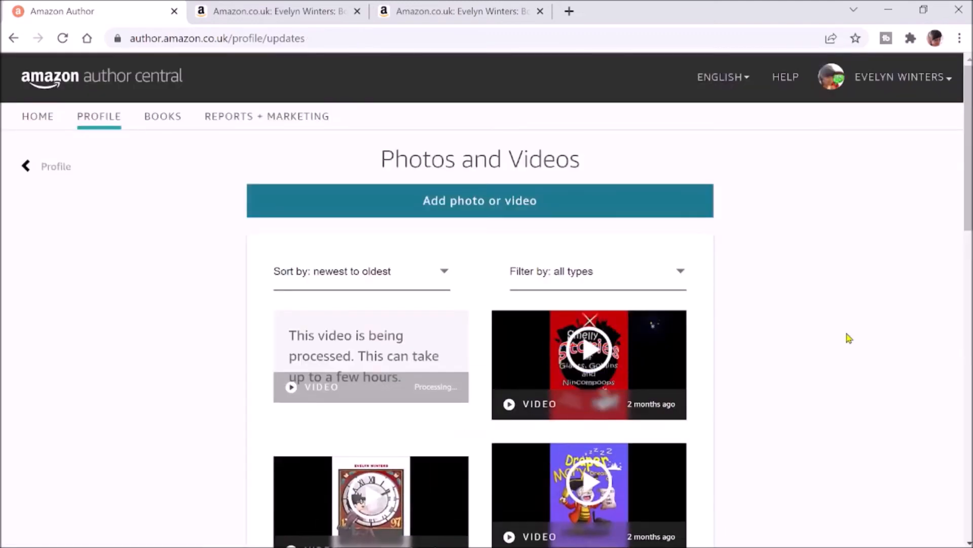
- Play the Blessington Dolls video under Author Updates on the Amazon.co.uk author page and close the player
scroll(849, 338, "down", 2)
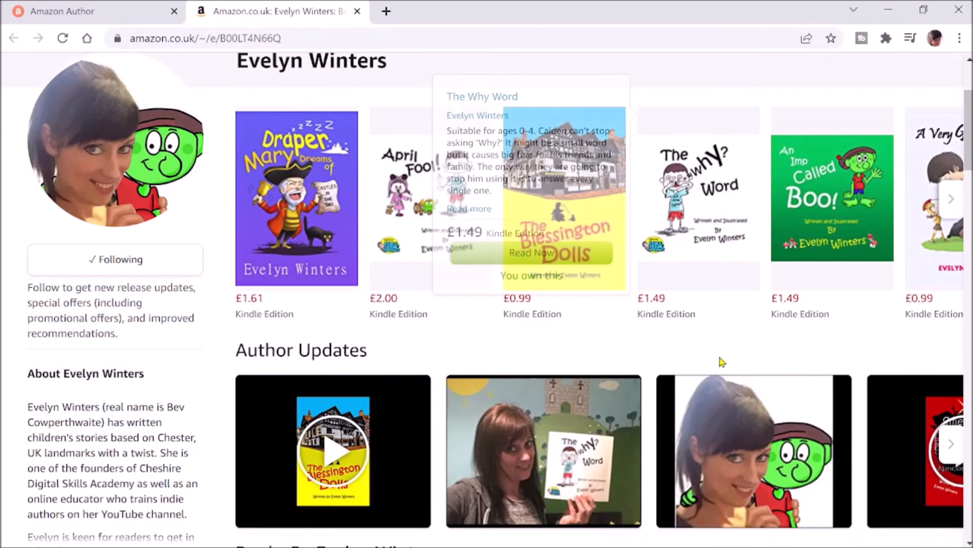
left_click(339, 455)
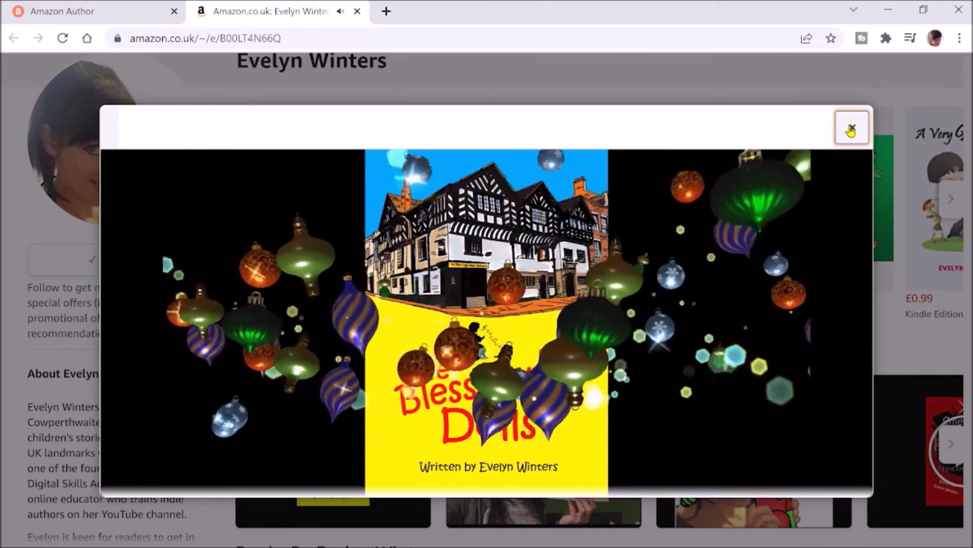
left_click(852, 131)
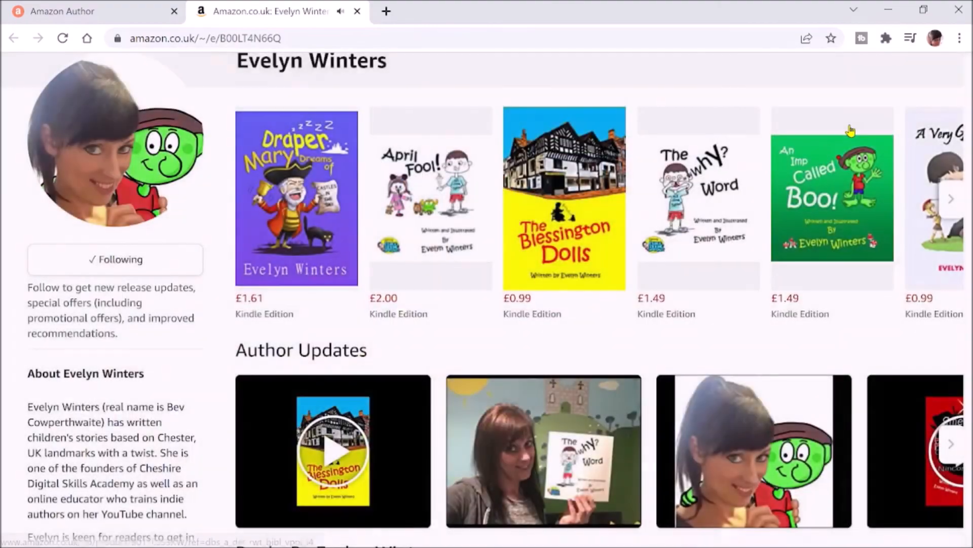